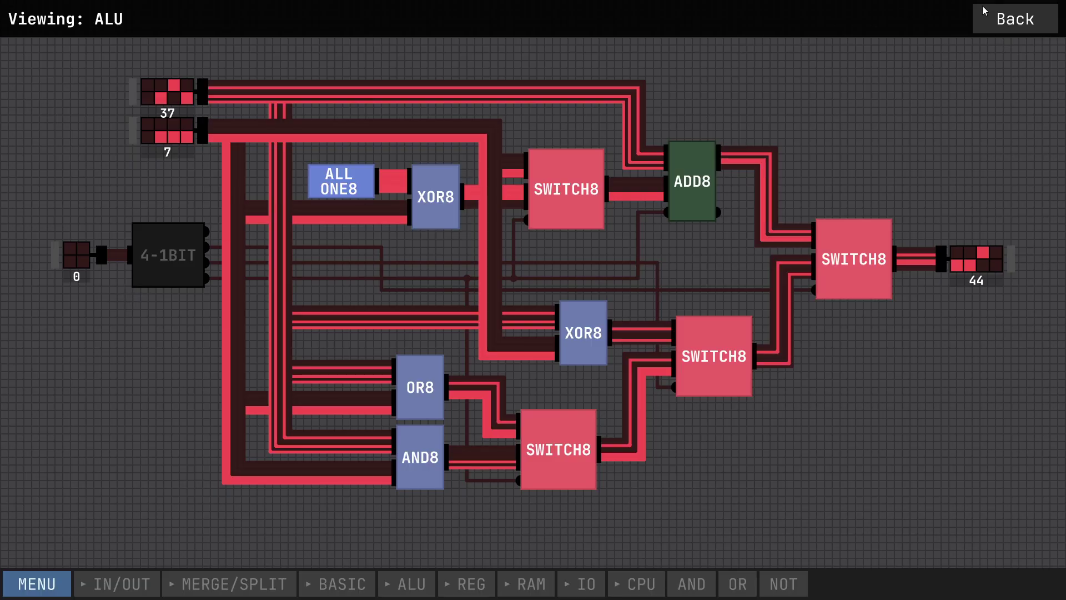
- Step out to the outer circuit, inspect the ALU's internal circuit, then return
left_click(1024, 21)
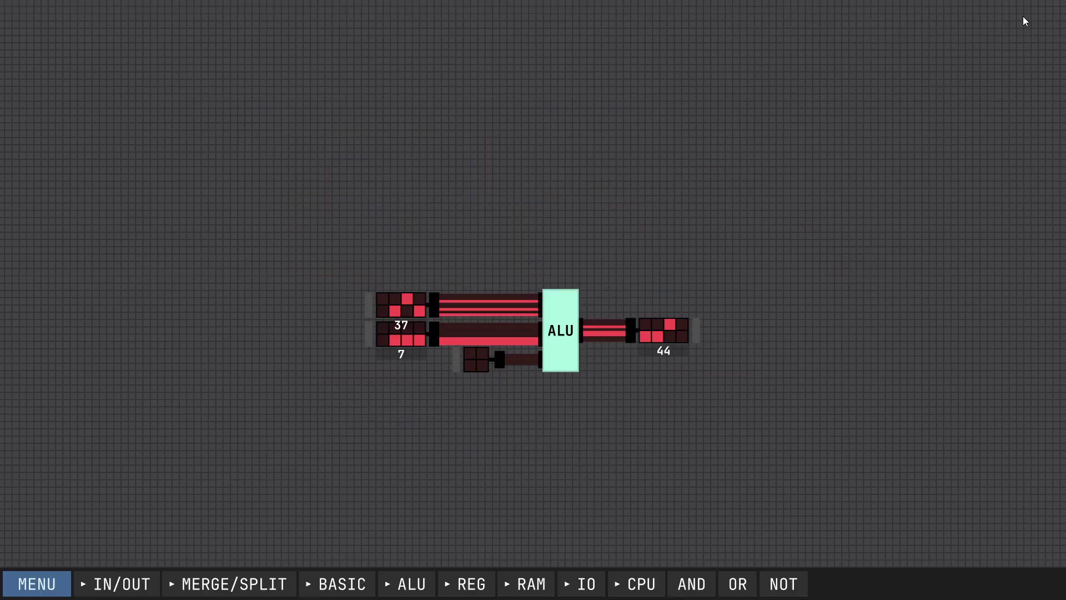
right_click(559, 336)
left_click(571, 364)
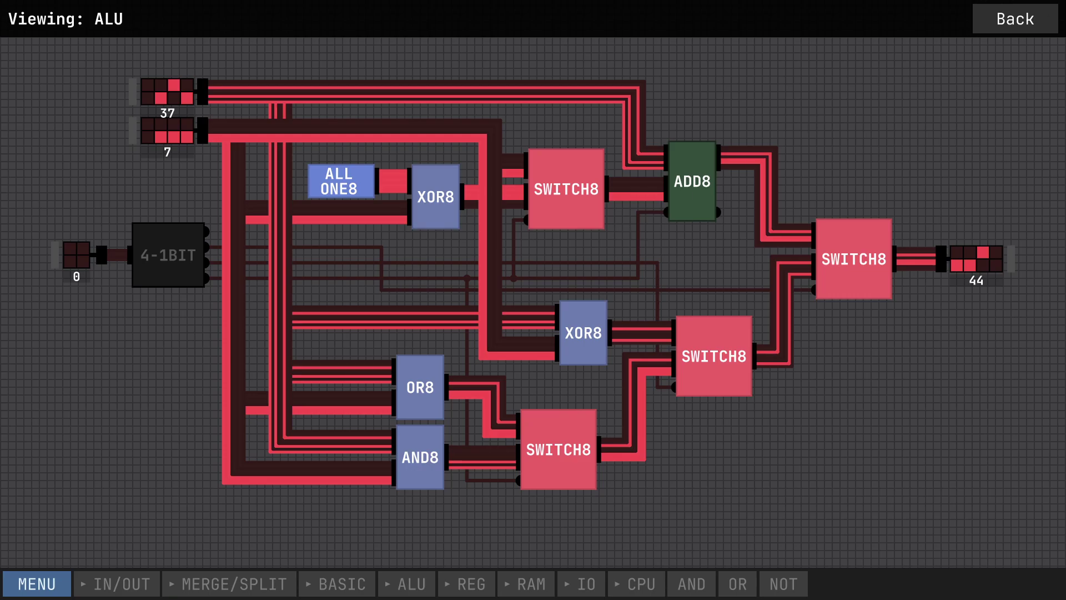
left_click(1006, 22)
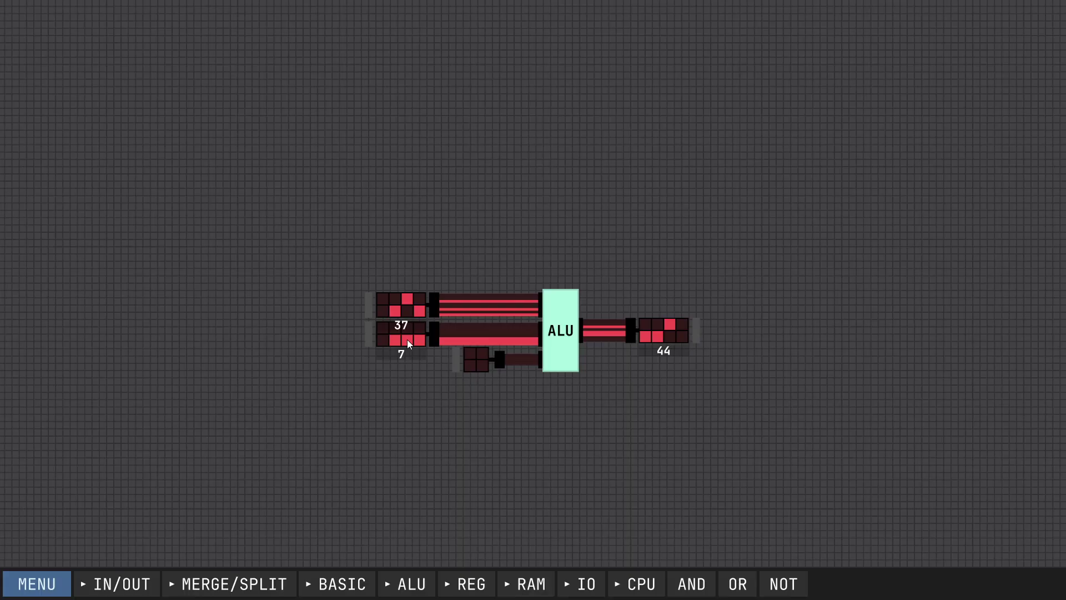
- Toggle a bit of the 7 input and the subtraction selector, restoring 37 + 7 = 44
left_click(407, 340)
left_click(411, 341)
left_click(481, 368)
left_click(482, 365)
- Drill into the ALU, then into its ADD8 chip and the upper ADD4 chip
right_click(558, 329)
left_click(583, 362)
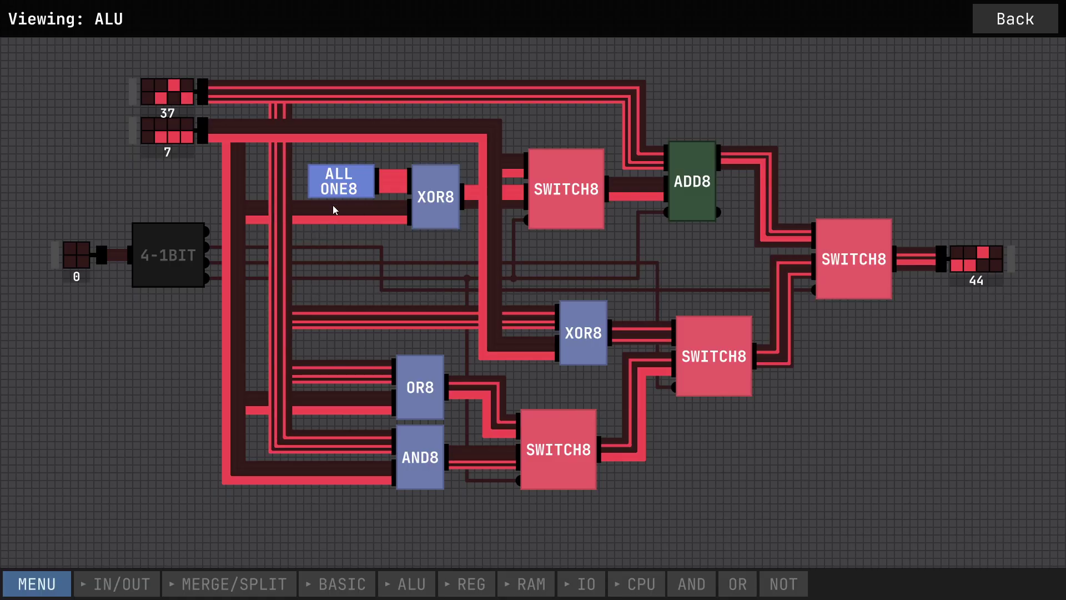
right_click(687, 188)
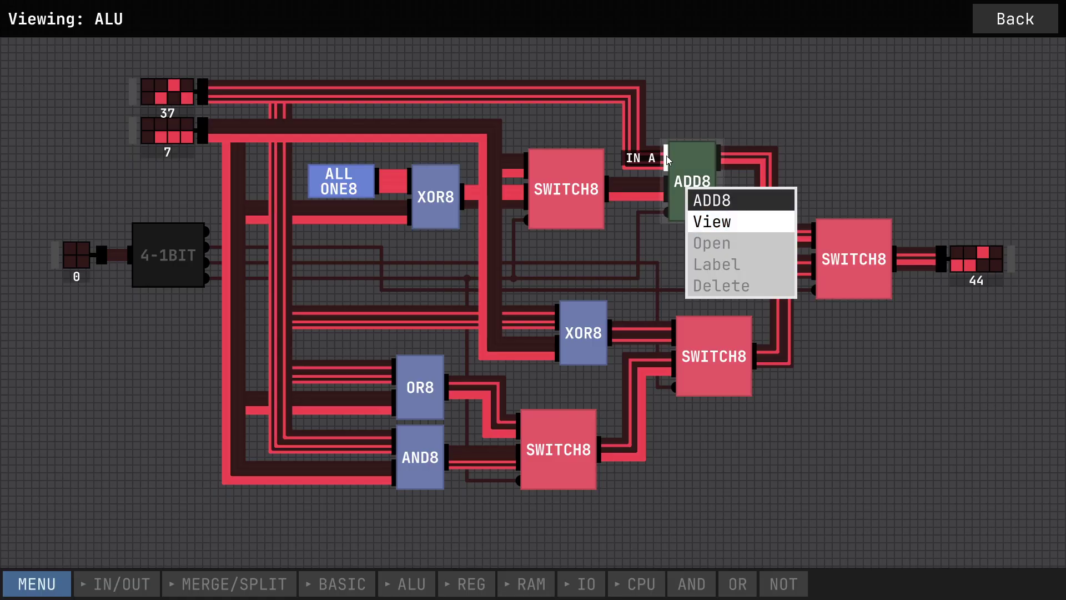
left_click(721, 222)
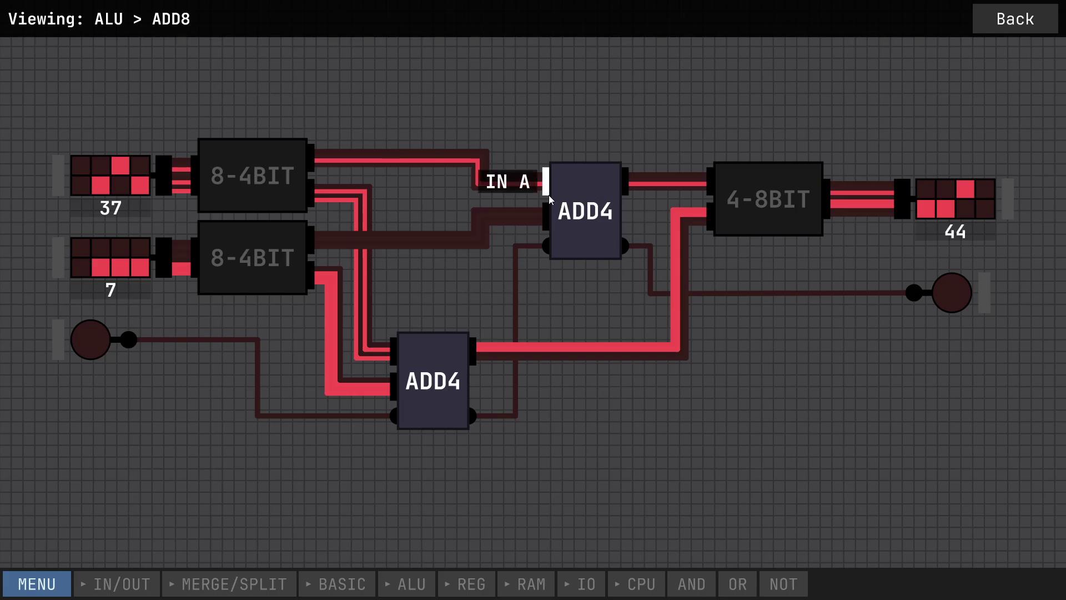
right_click(593, 206)
left_click(653, 233)
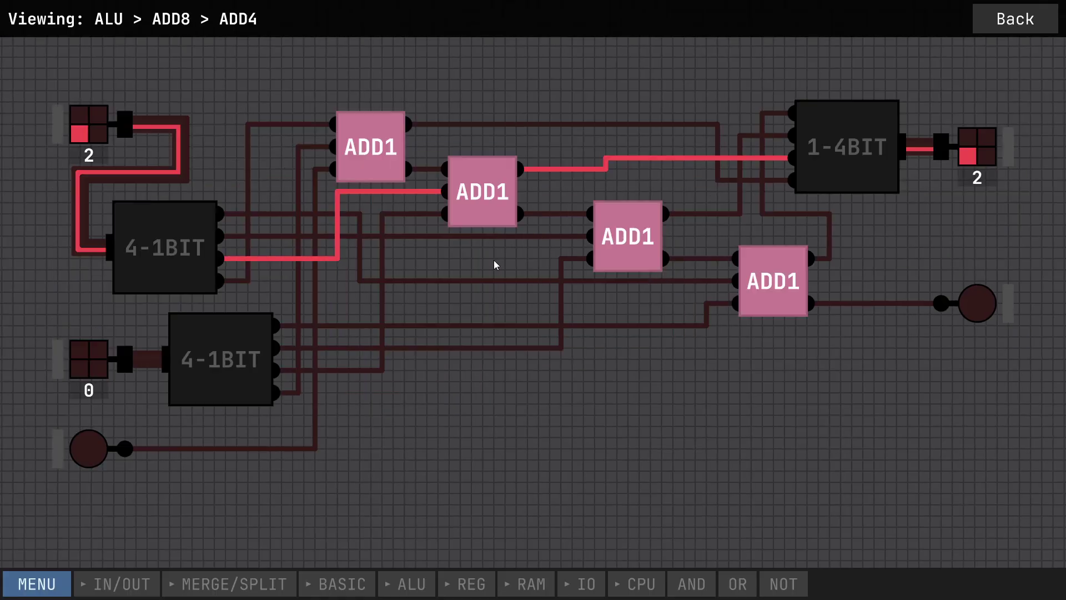
- Continue down through ADD1, ADD0, AND and NOT to reach the NAND gate
right_click(370, 152)
left_click(390, 187)
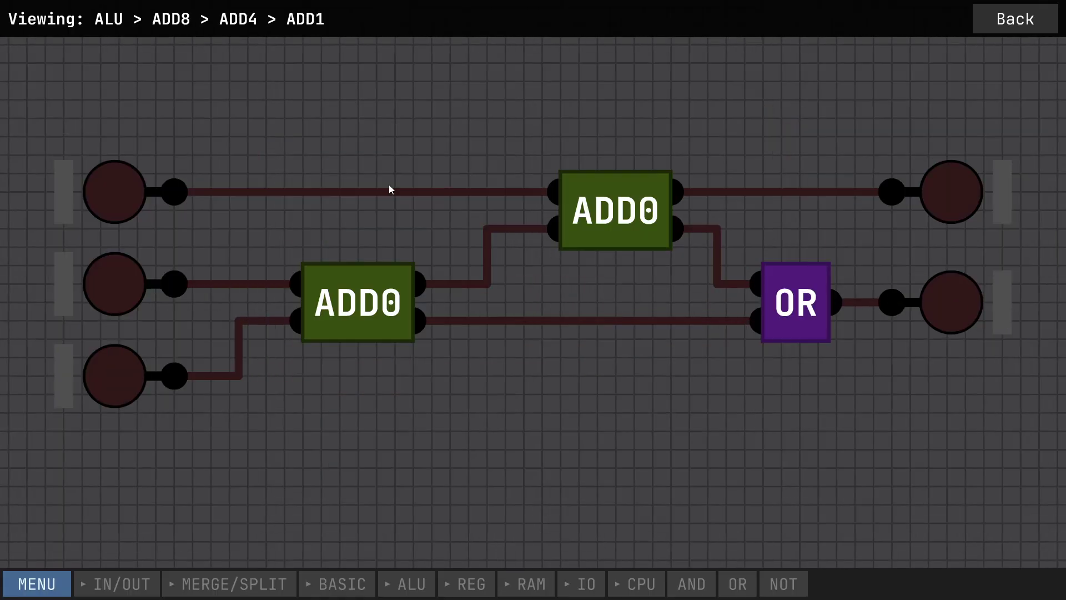
right_click(607, 206)
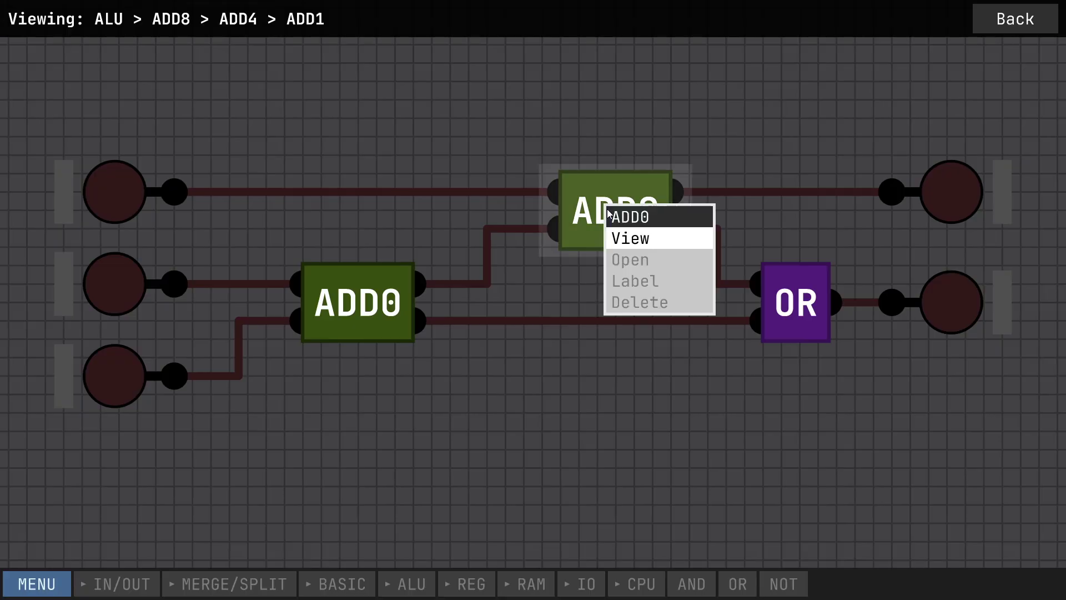
left_click(625, 243)
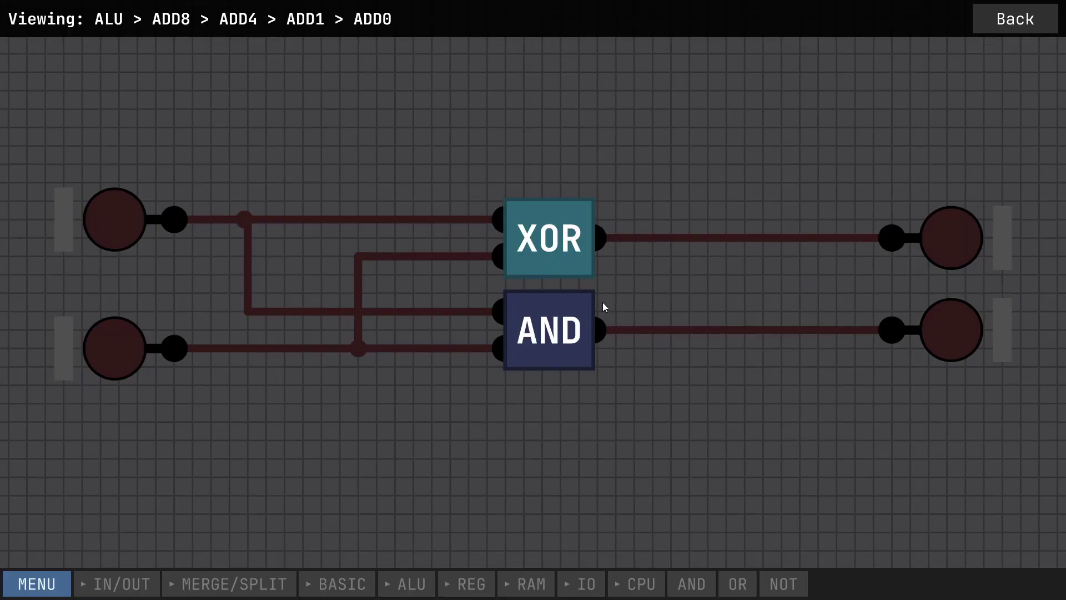
right_click(557, 318)
left_click(577, 349)
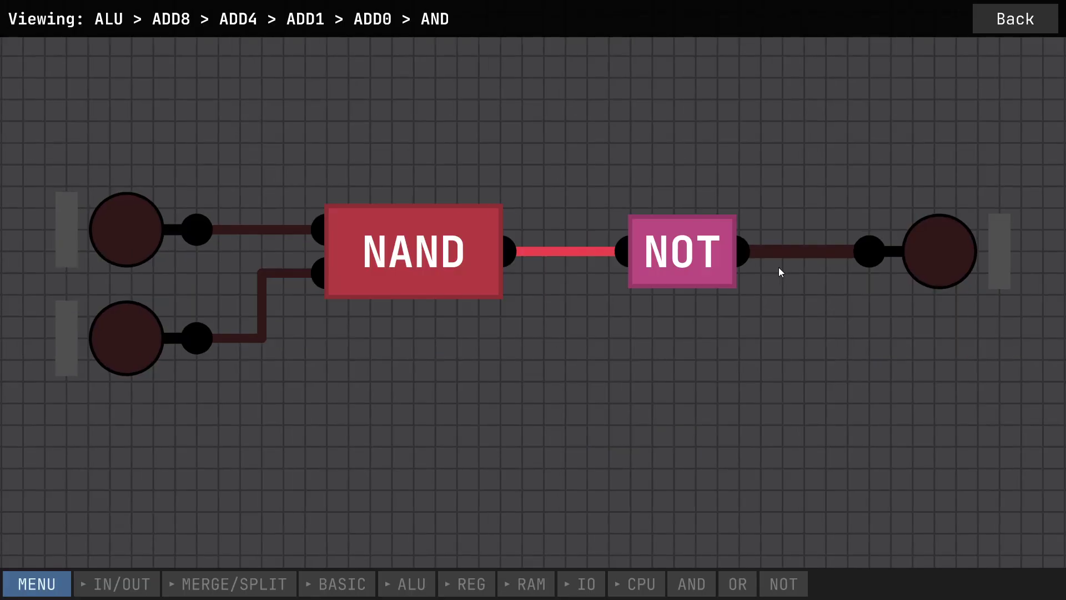
right_click(691, 248)
left_click(708, 283)
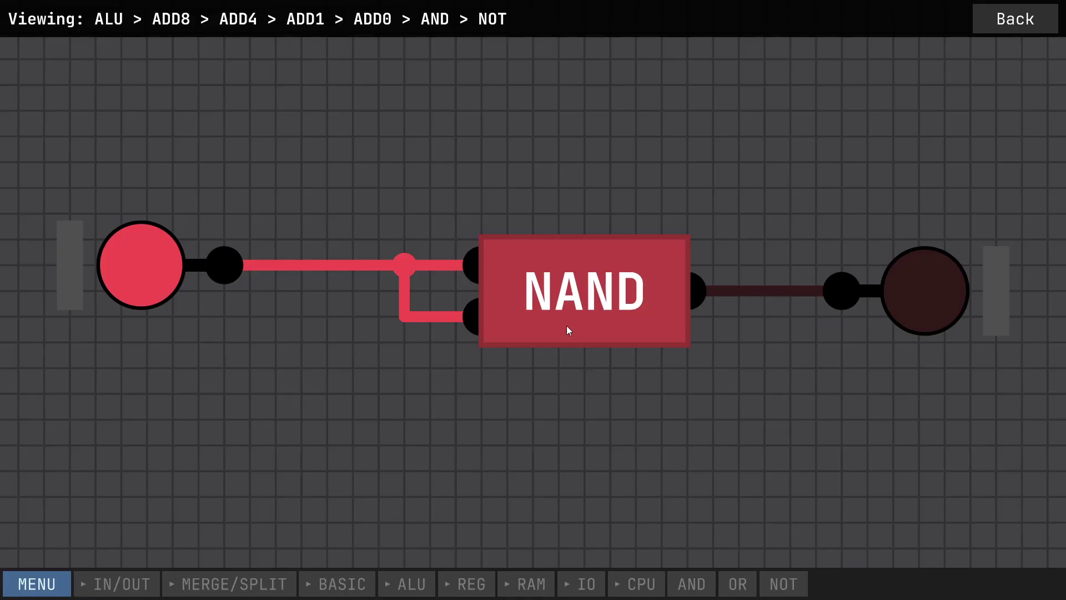
- Climb back up through AND, ADD0, ADD1, ADD4 and ADD8 to the ALU's circuit
scroll(564, 297, "down", 2)
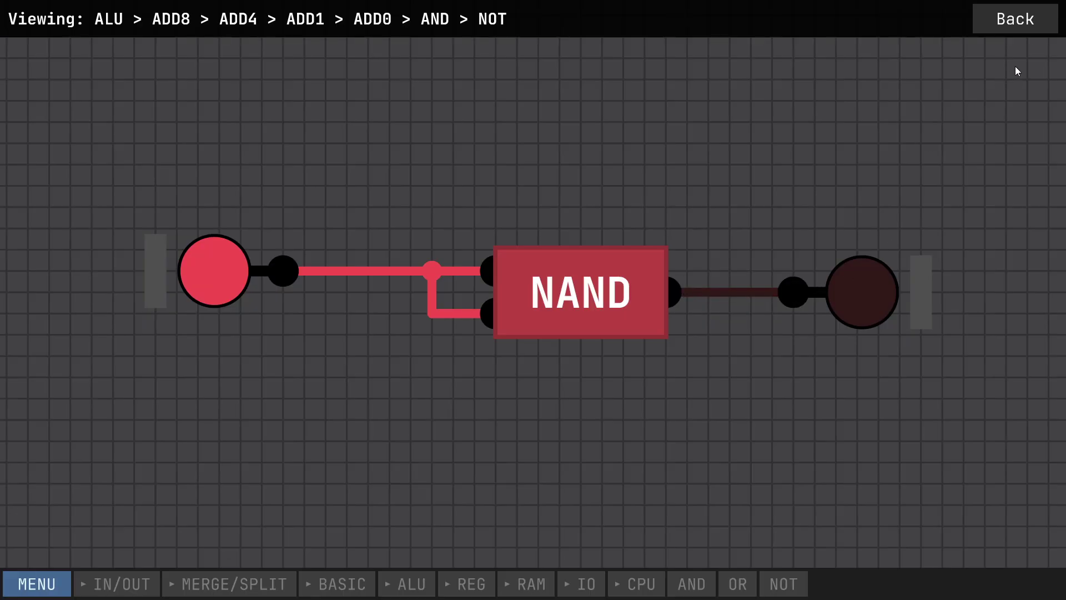
left_click(1031, 21)
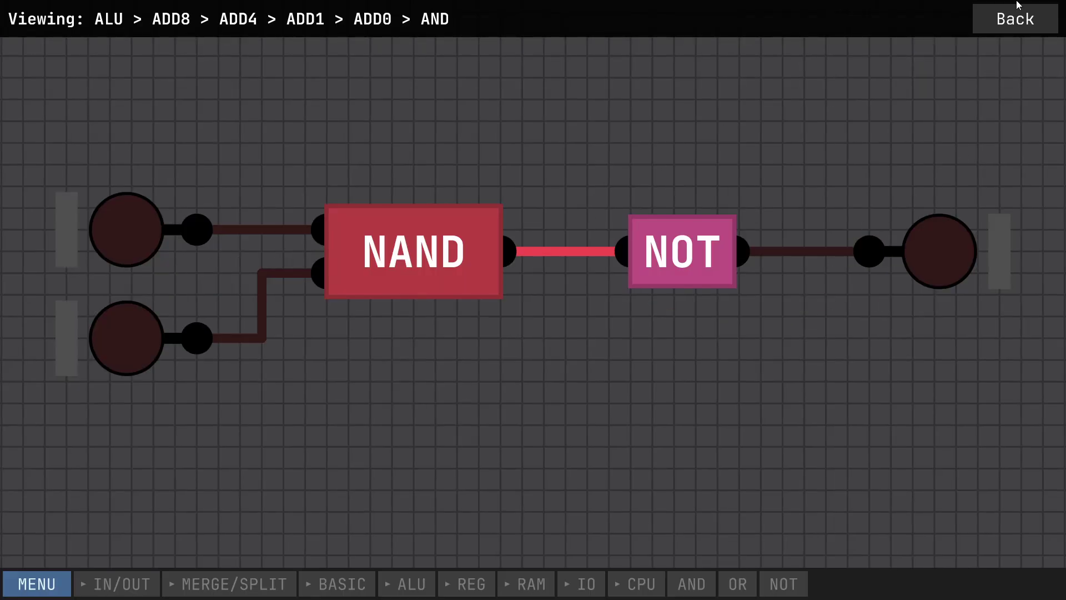
left_click(1016, 20)
left_click(1016, 20)
left_click(1015, 21)
left_click(1006, 27)
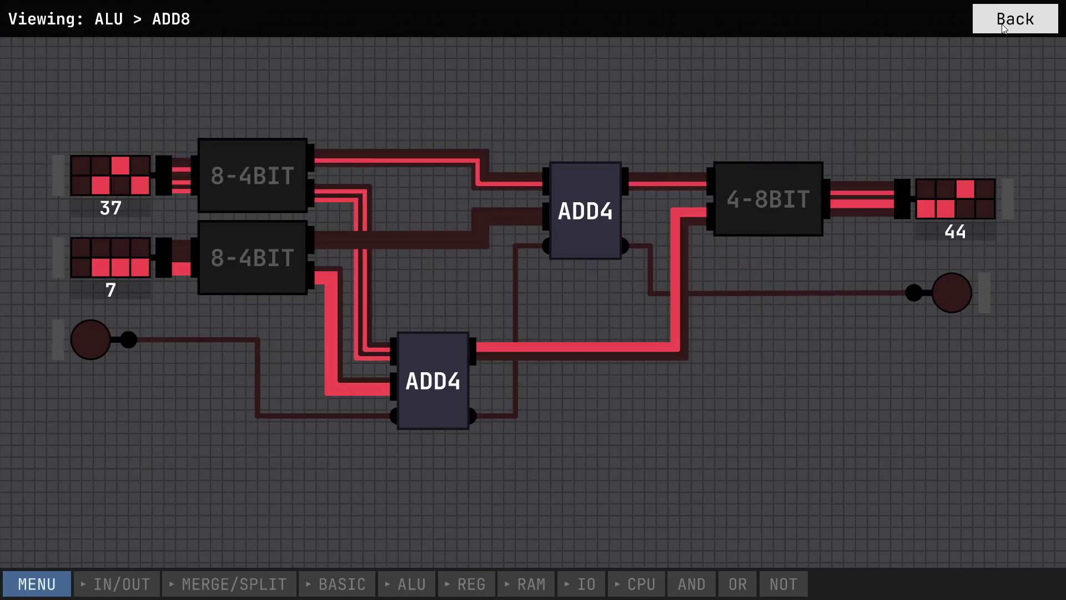
left_click(1004, 29)
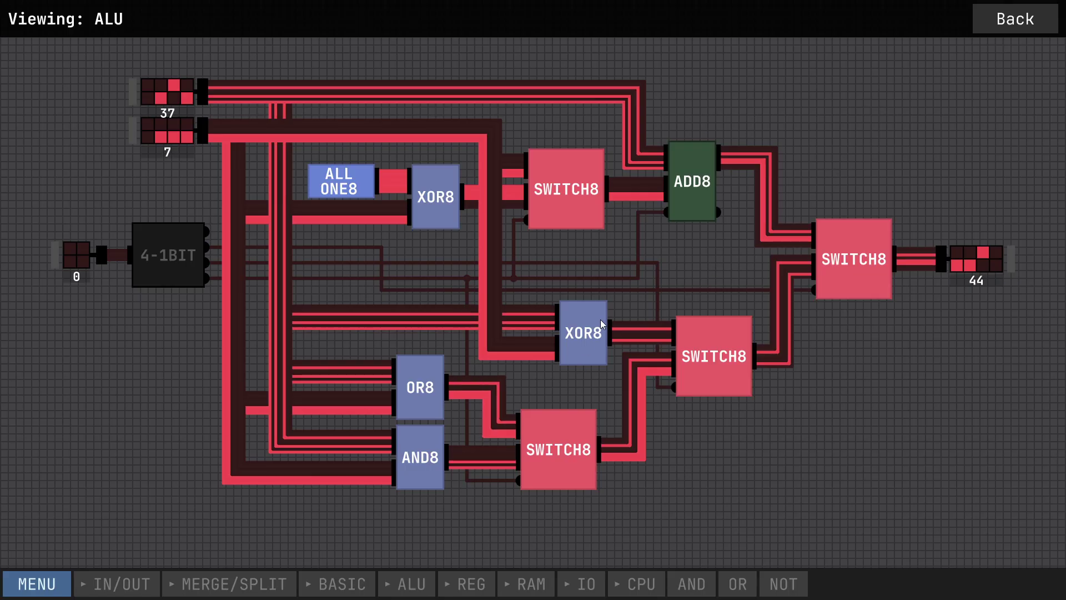
- Go back from the ALU's internals to the outer circuit showing 37 + 7 = 44
left_click(985, 24)
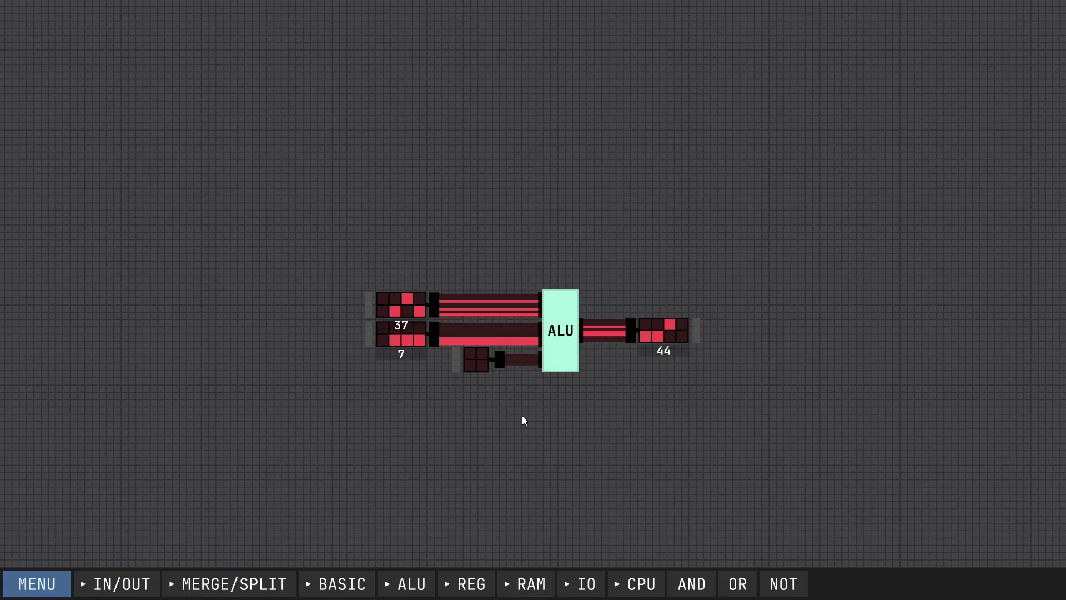
key("ctrl+p")
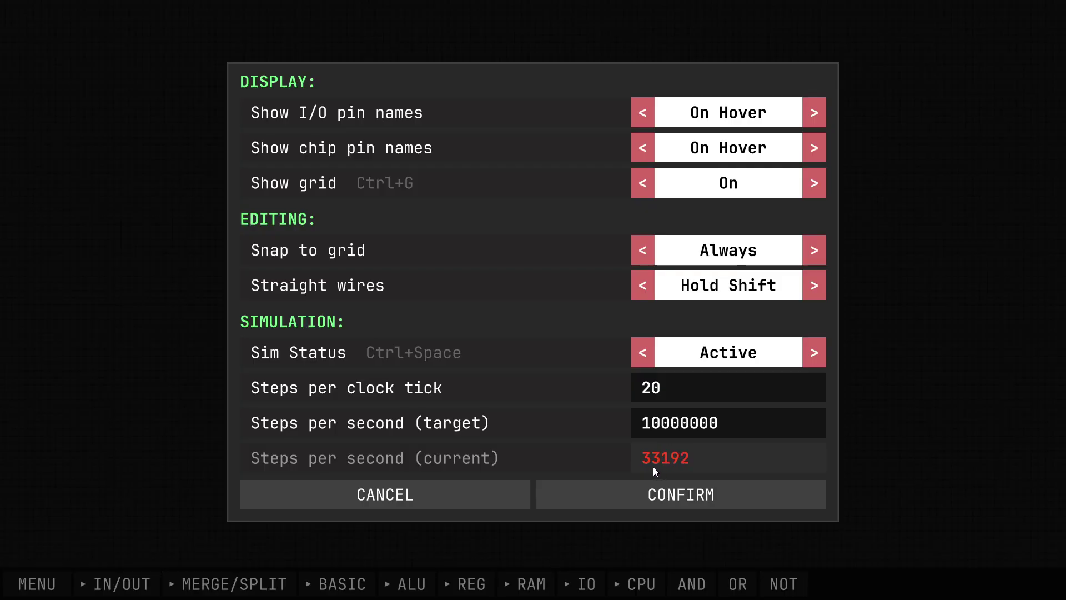
left_click(474, 488)
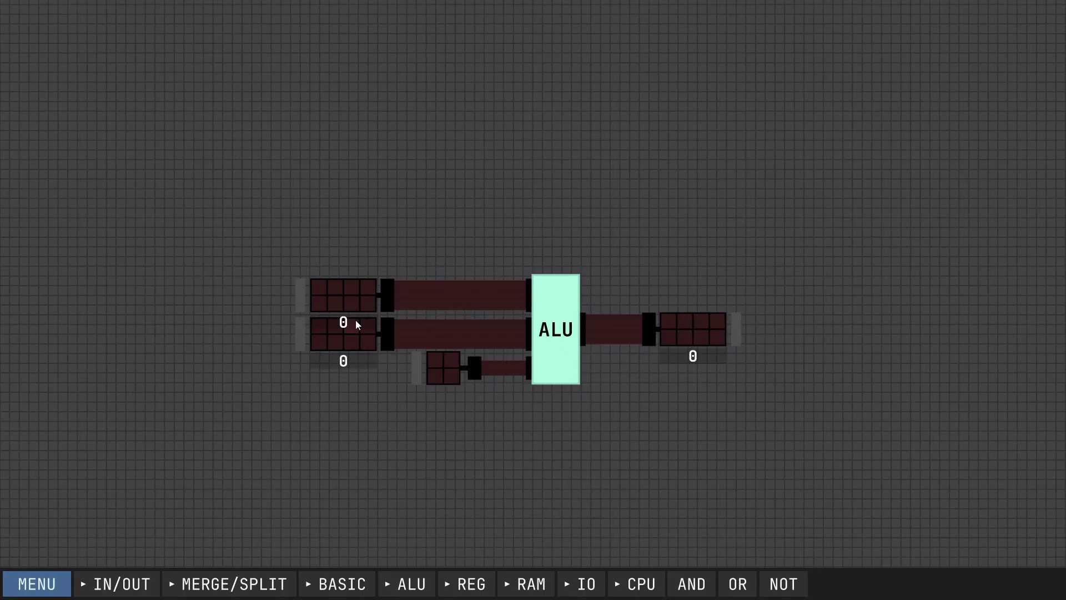
- Set the ALU inputs to 33 and 3, toggling the operation selector back to addition for 36
left_click(352, 289)
left_click(367, 303)
left_click(367, 342)
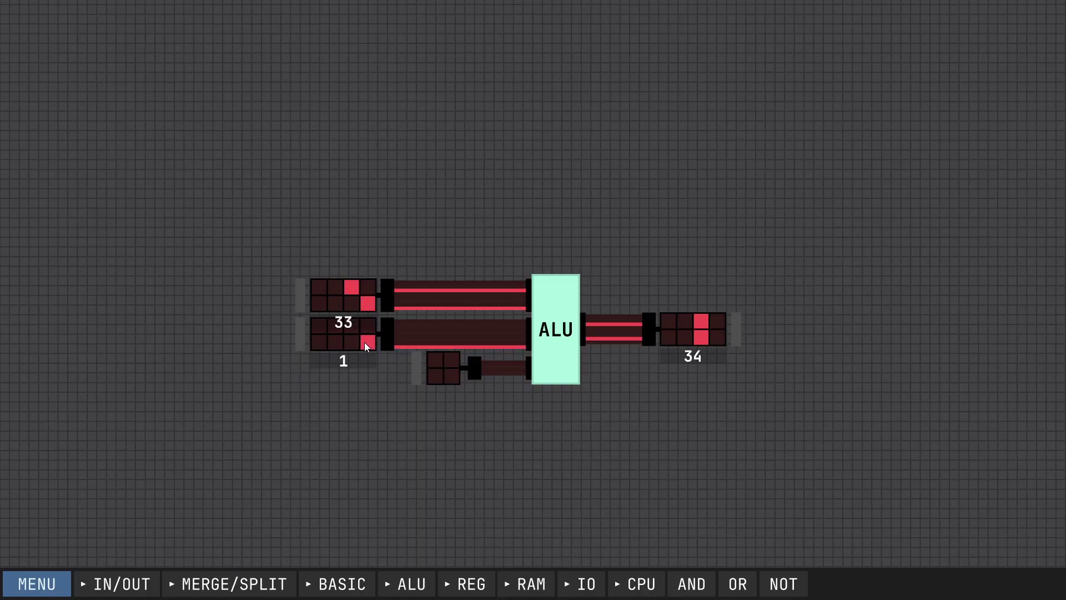
left_click(350, 343)
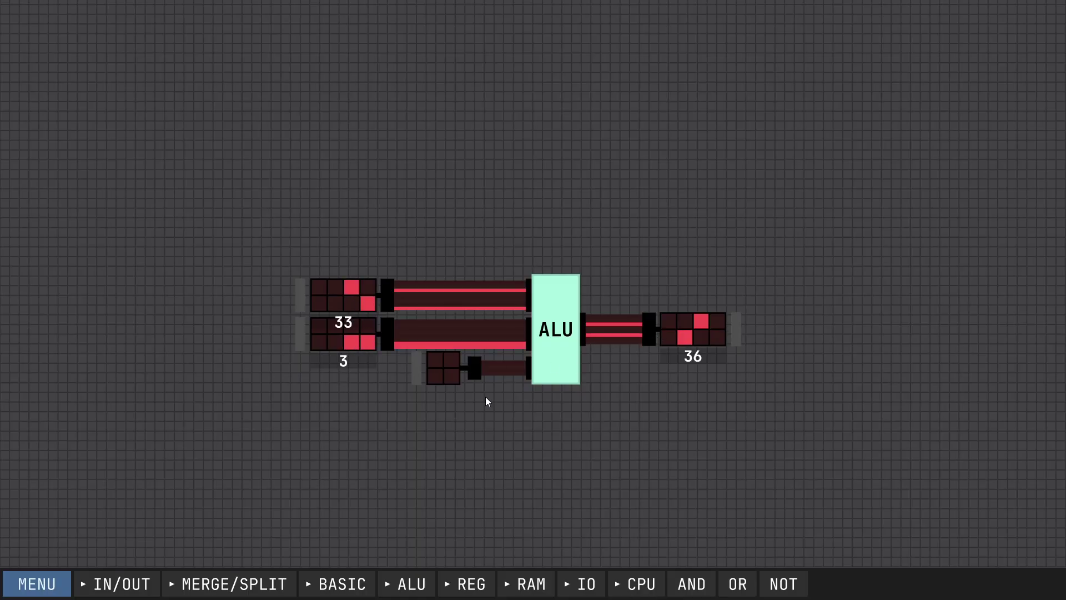
left_click(452, 375)
left_click(452, 375)
- Read about 3.9 million steps per second in the simulation settings, then cancel
key("ctrl+p")
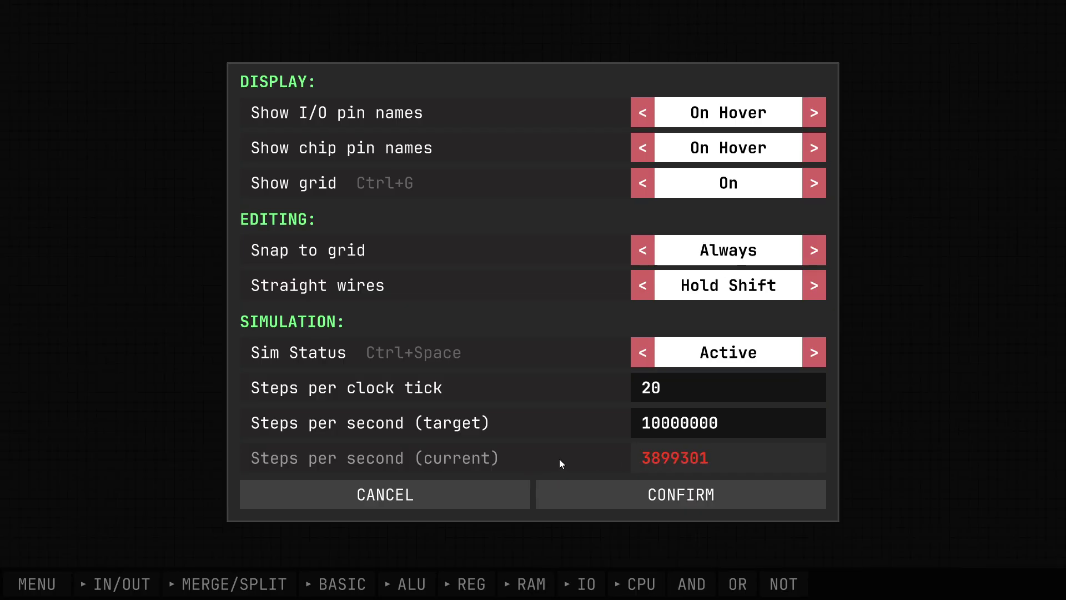
left_click(443, 493)
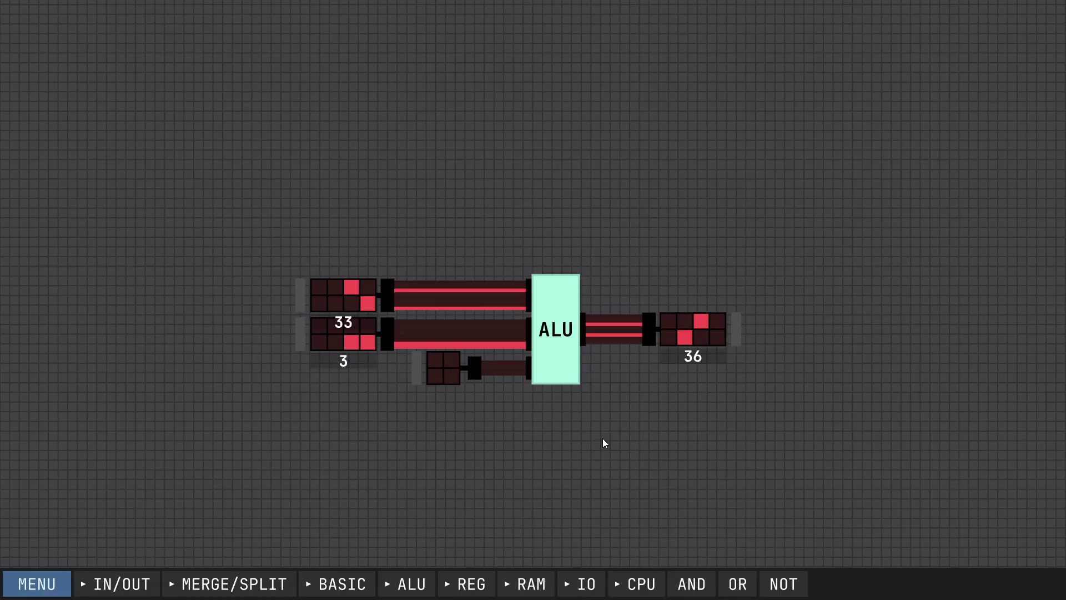
- Open the ALU chip for editing and confirm Caching: On in its save customization
right_click(553, 316)
left_click(585, 379)
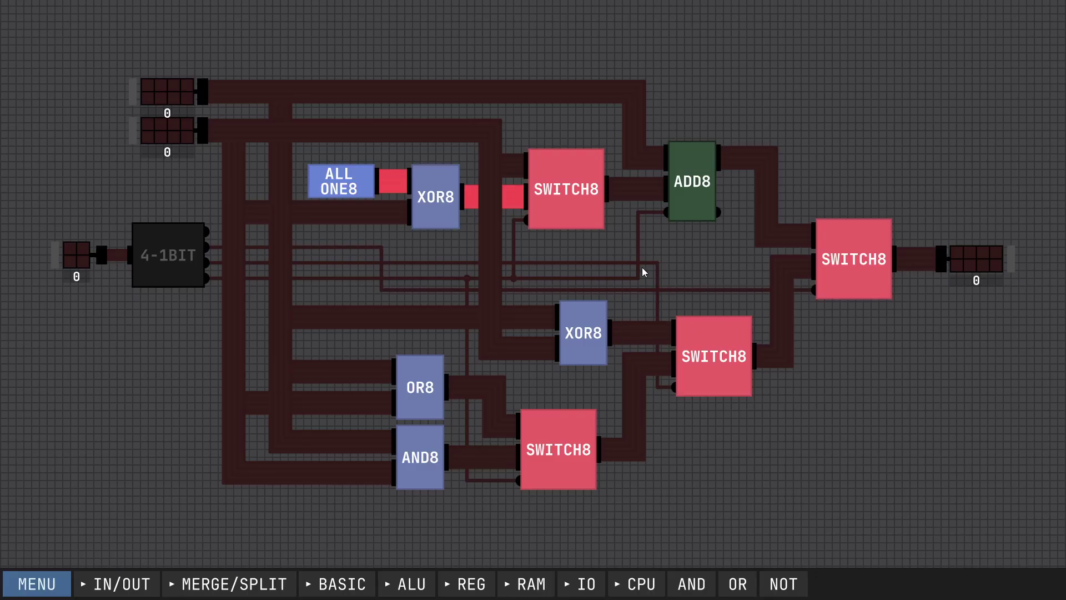
key("ctrl+s")
left_click(540, 302)
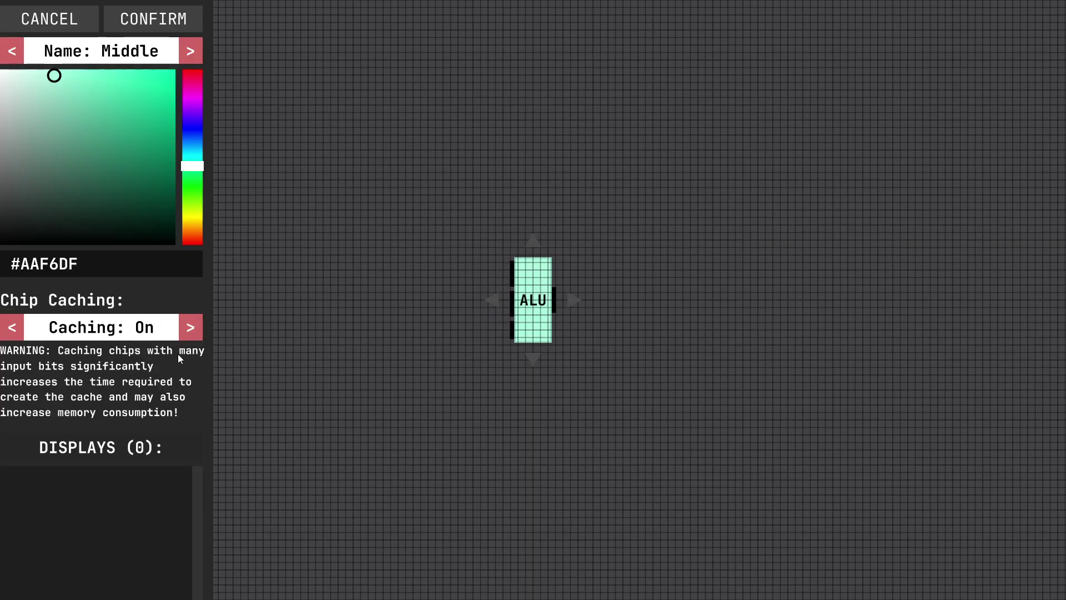
left_click(56, 23)
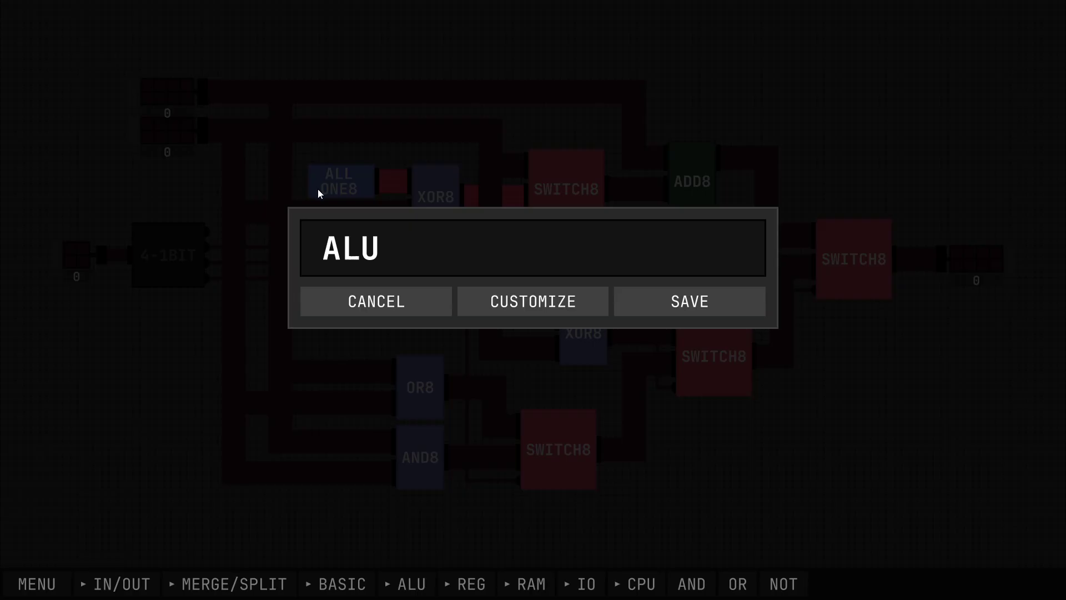
left_click(383, 305)
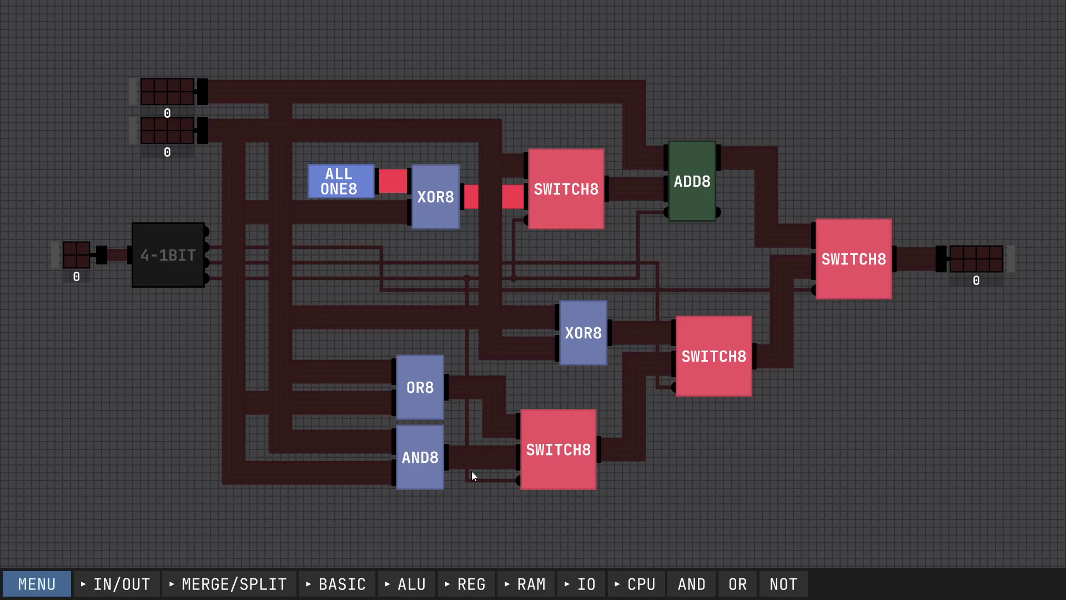
left_click(387, 588)
- Open the ALU WRAPPER test circuit, then try the full CPU with its middle input on
right_click(408, 555)
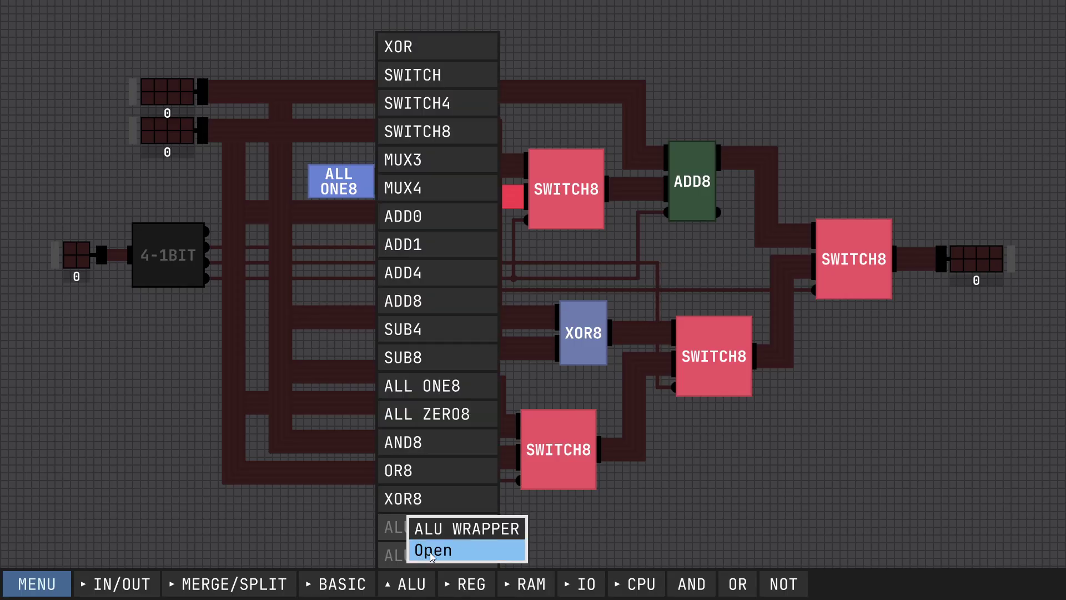
left_click(427, 549)
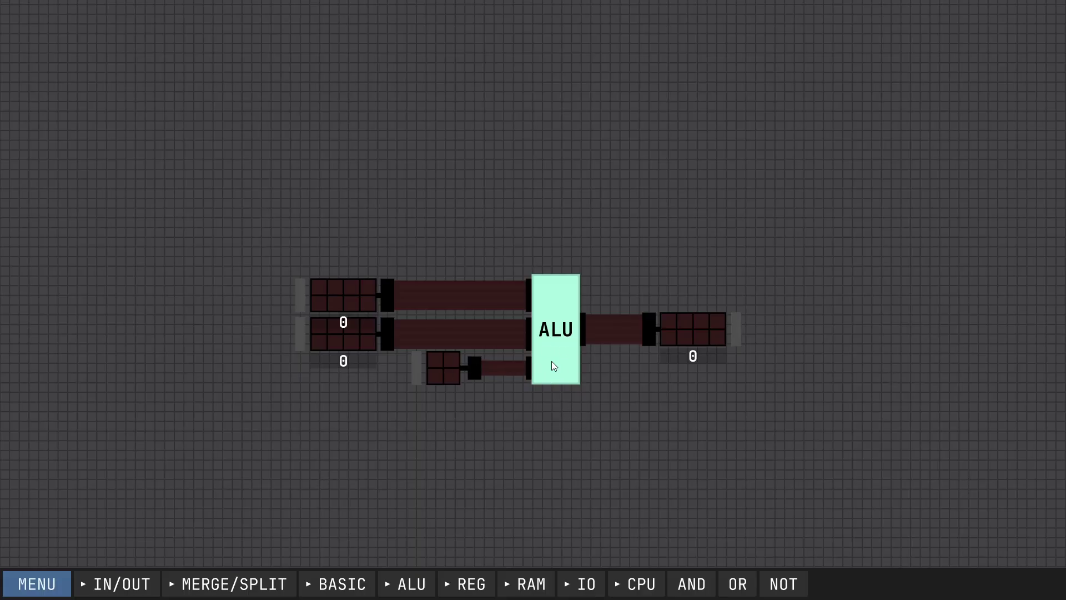
left_click(629, 584)
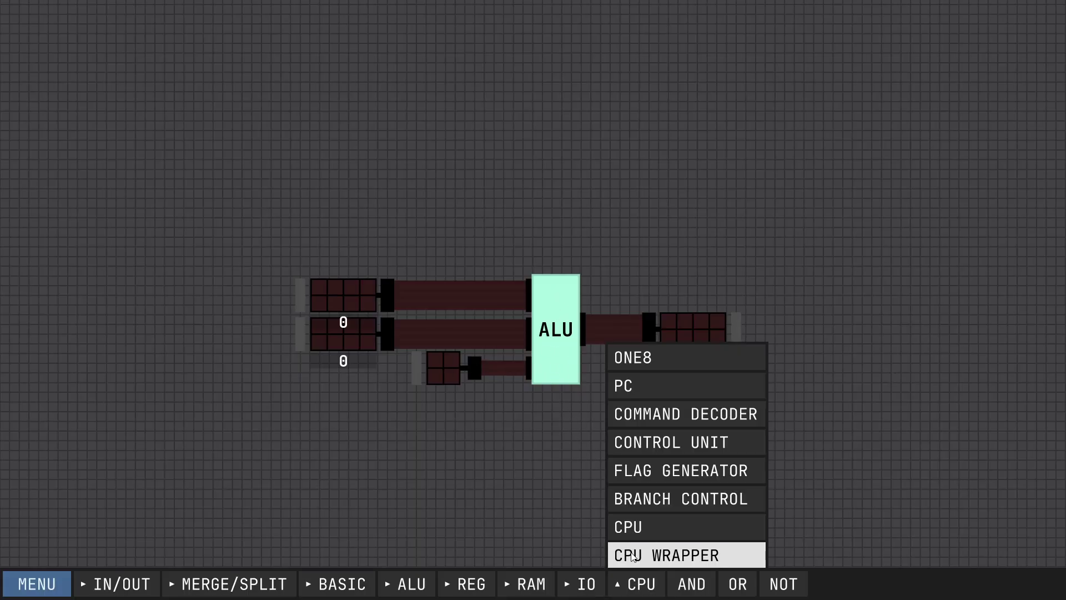
right_click(636, 526)
left_click(640, 517)
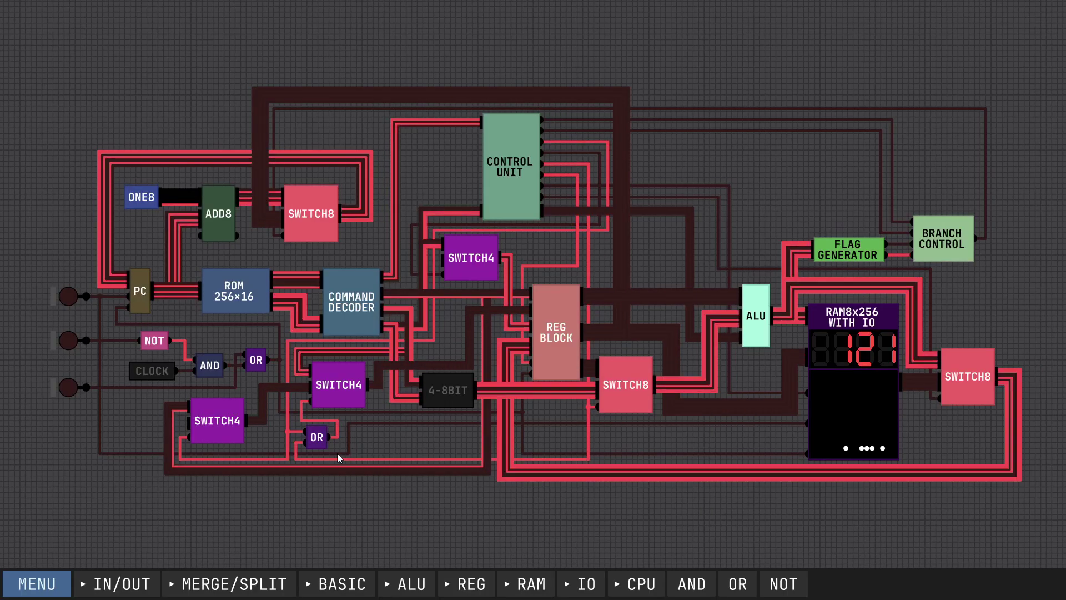
left_click(66, 340)
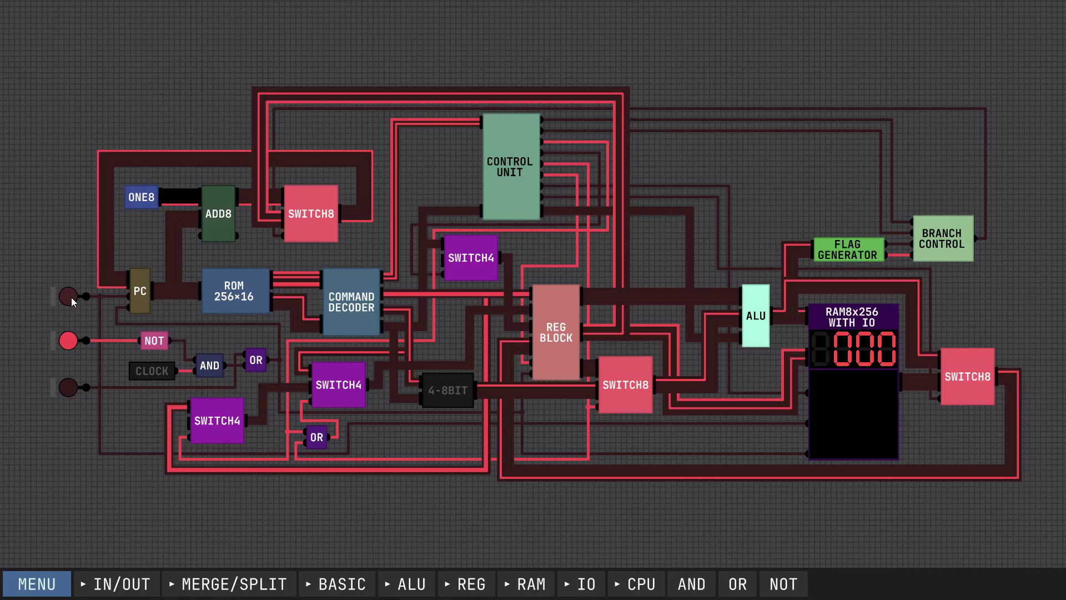
key("Escape")
- Reopen the full CPU, toggle its middle input, and read about 1083 steps per second
left_click(636, 584)
right_click(633, 527)
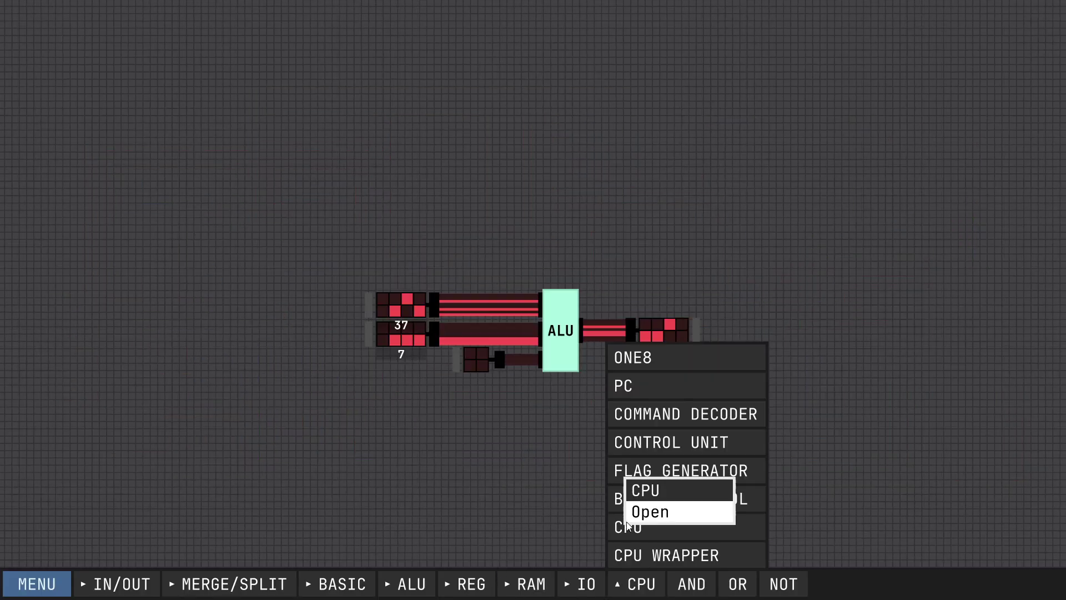
left_click(649, 512)
left_click(68, 340)
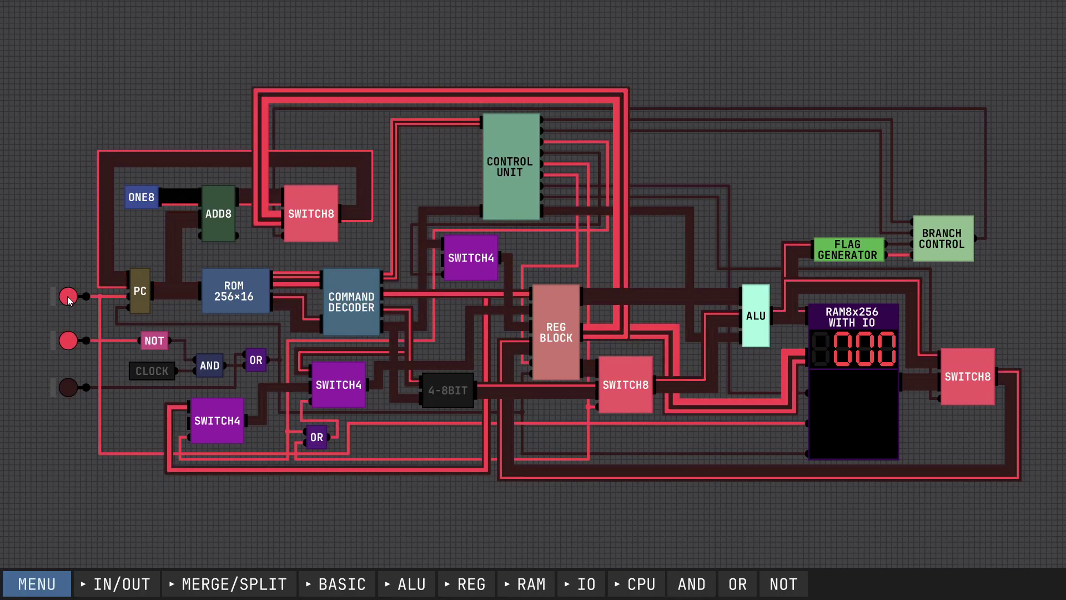
left_click(68, 341)
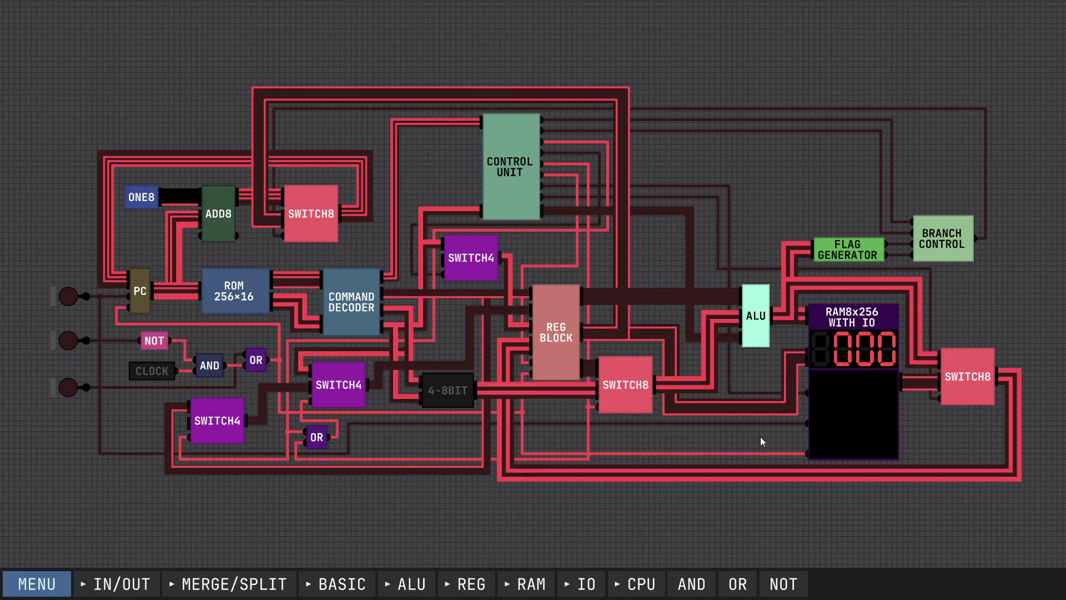
key("ctrl+p")
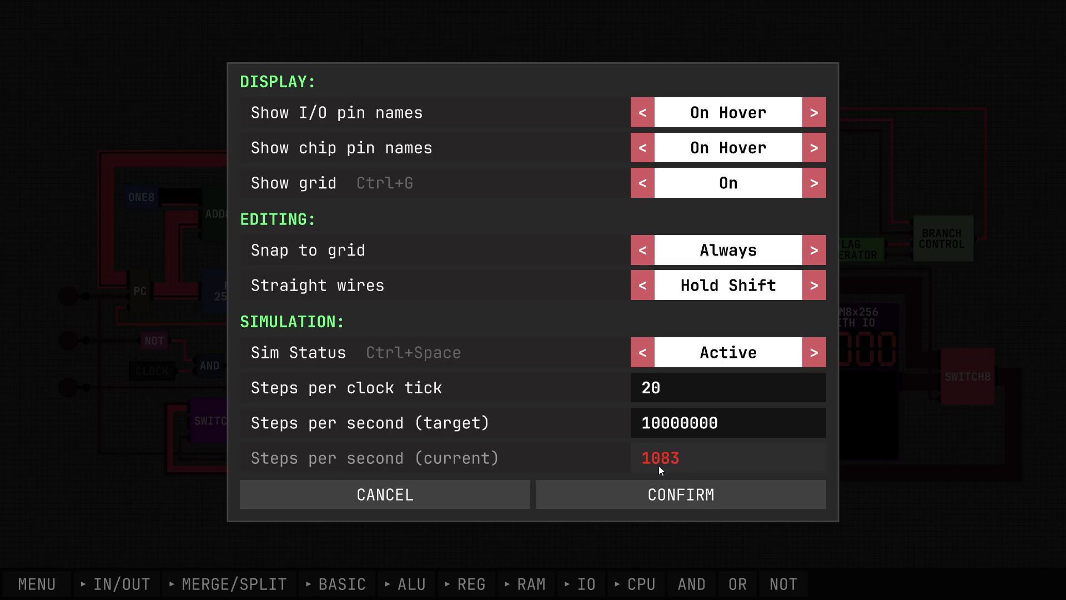
left_click(464, 498)
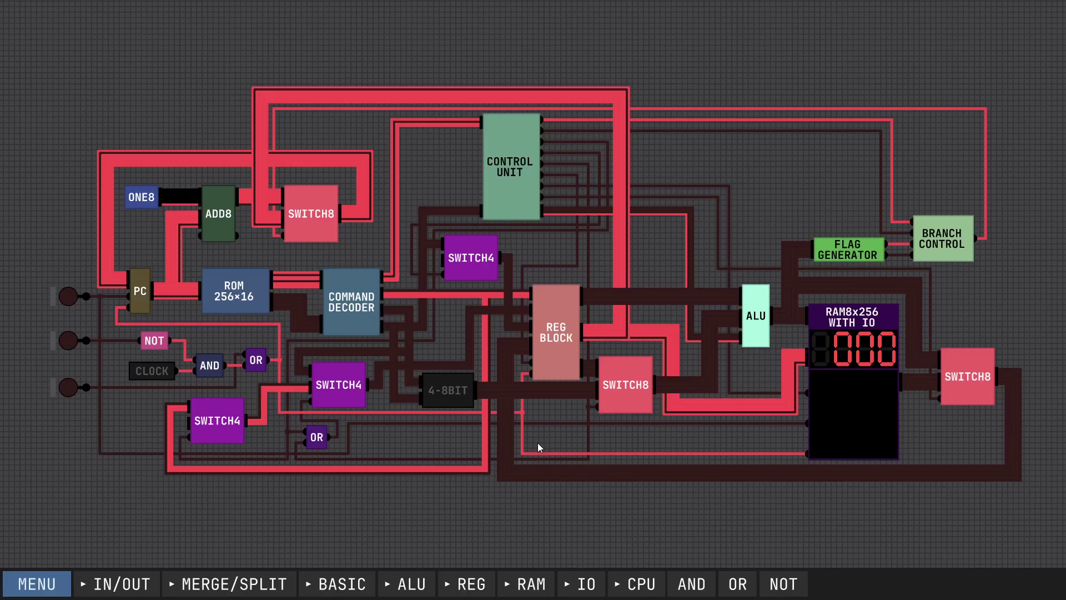
- Turn off the CPU's middle input and confirm the speed rises to about 4365 steps per second
left_click(74, 340)
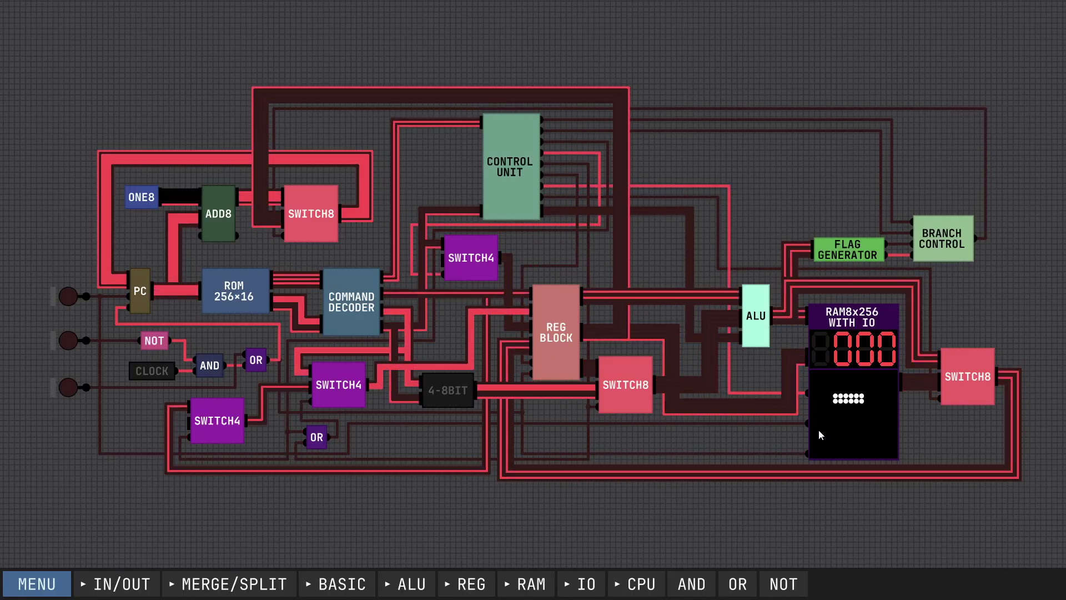
key("ctrl+p")
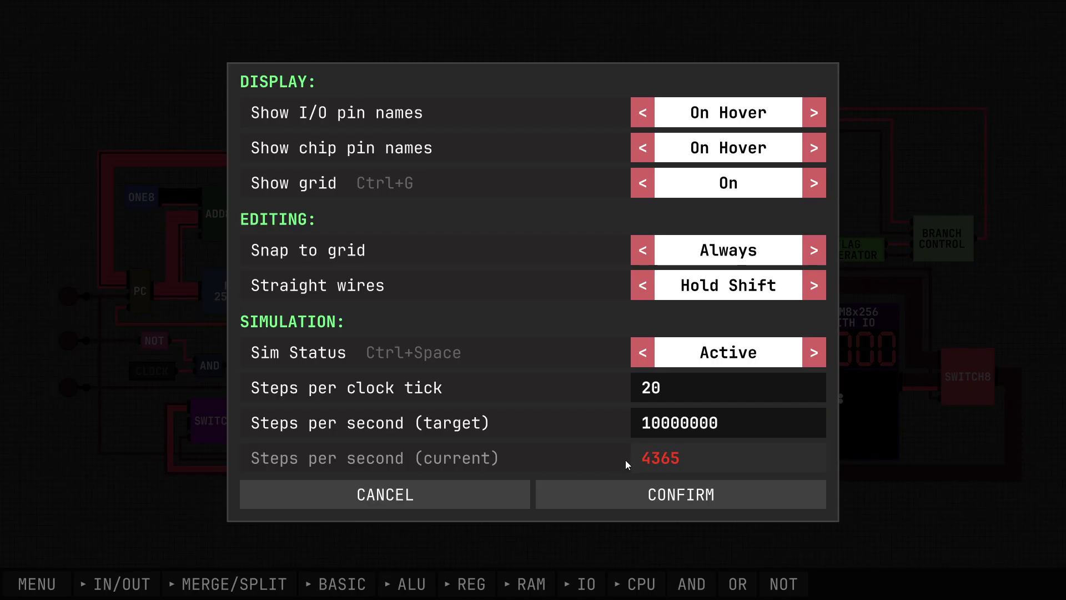
left_click(444, 488)
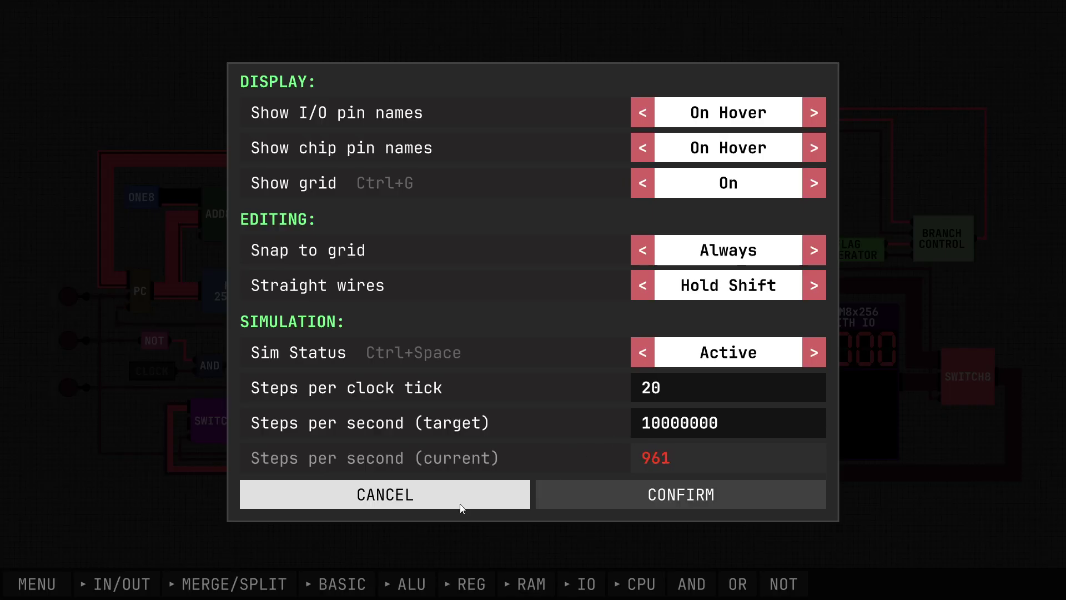
- Leave to the title screen and open the 'game of life test' project
left_click(460, 501)
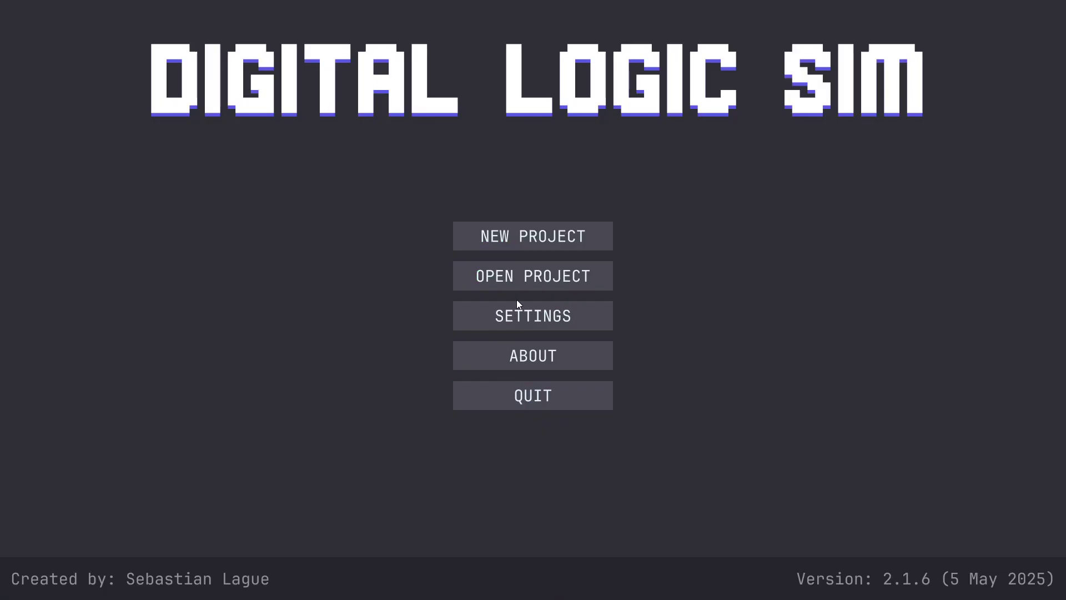
left_click(521, 276)
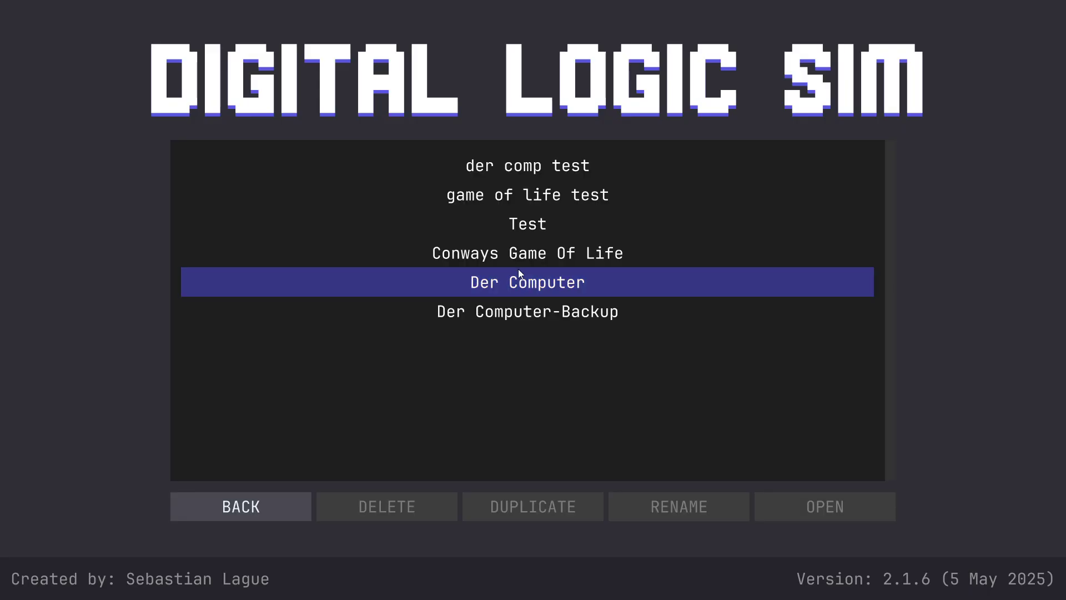
left_click(519, 194)
left_click(811, 510)
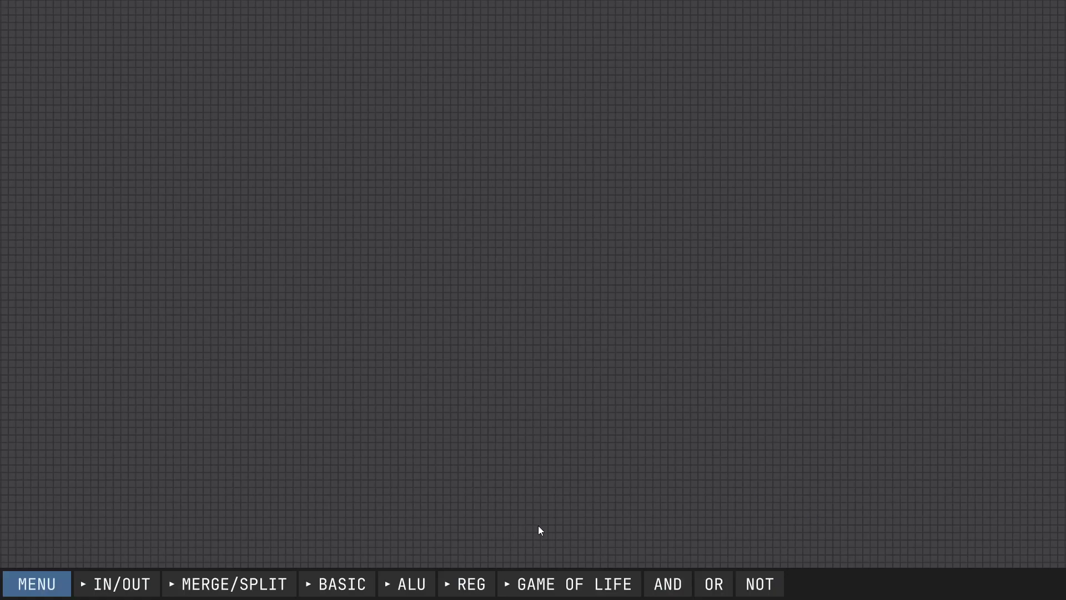
- Open the CELLS 64x64 WW chip and confirm it runs at only 12 steps per second
mouse_move(549, 578)
right_click(555, 555)
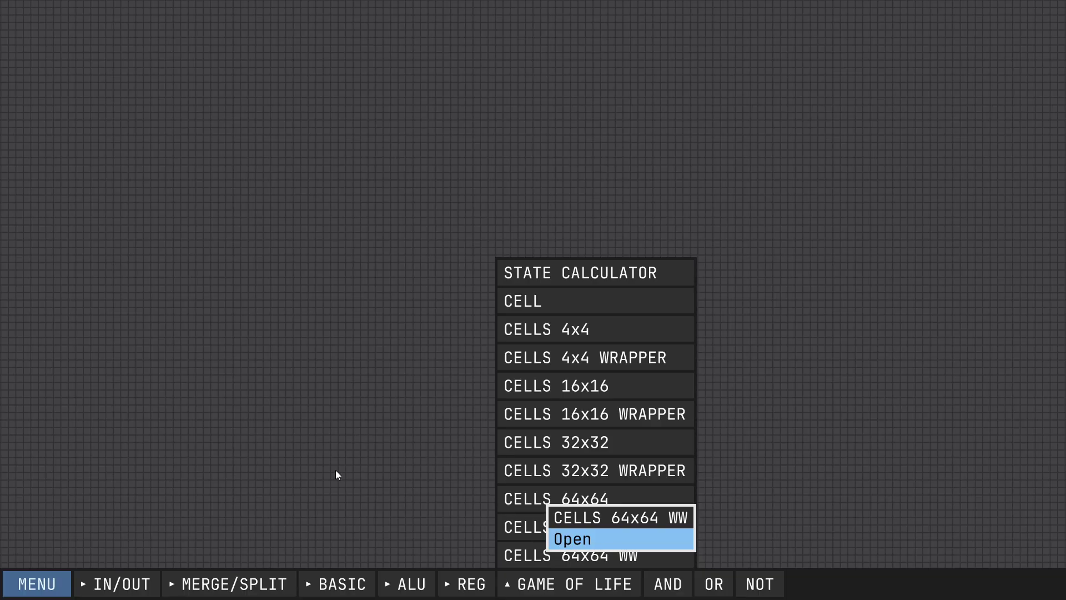
key("Return")
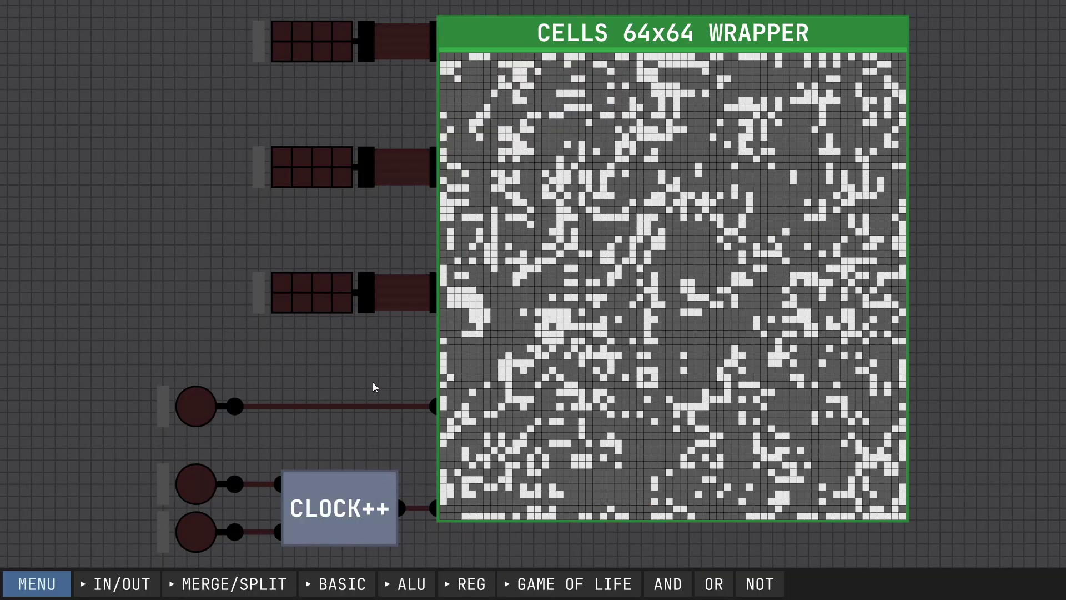
key("ctrl+p")
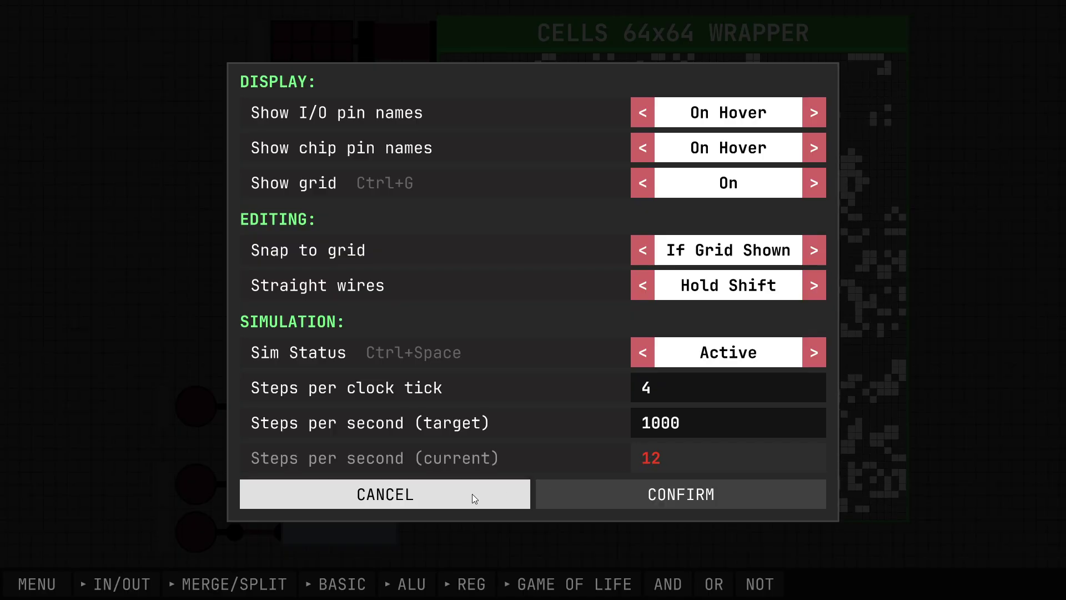
left_click(445, 505)
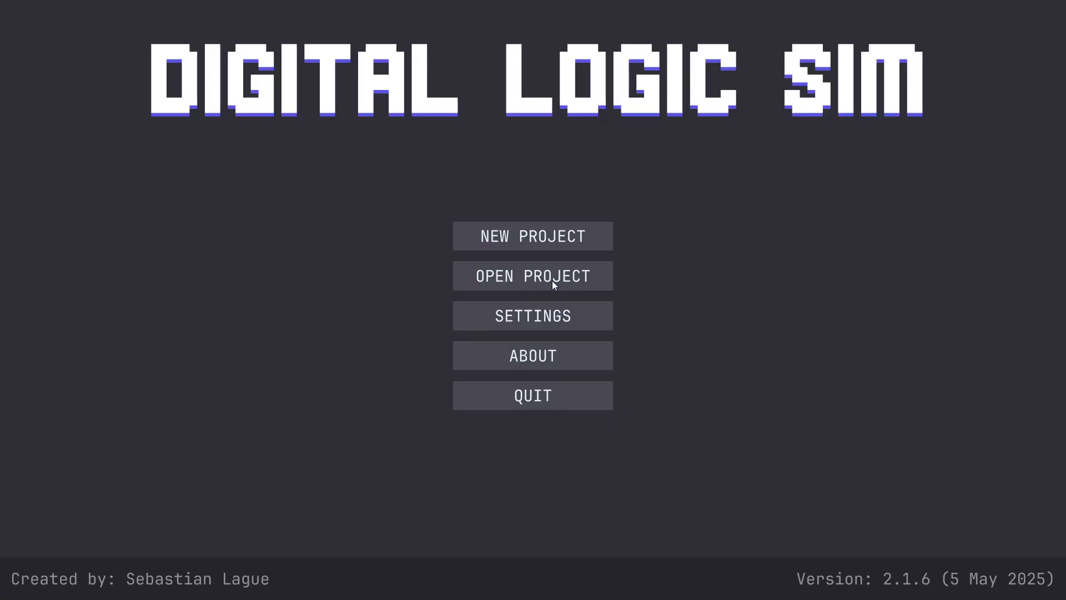
- Reopen the 'game of life test' project from the saved projects list
left_click(552, 280)
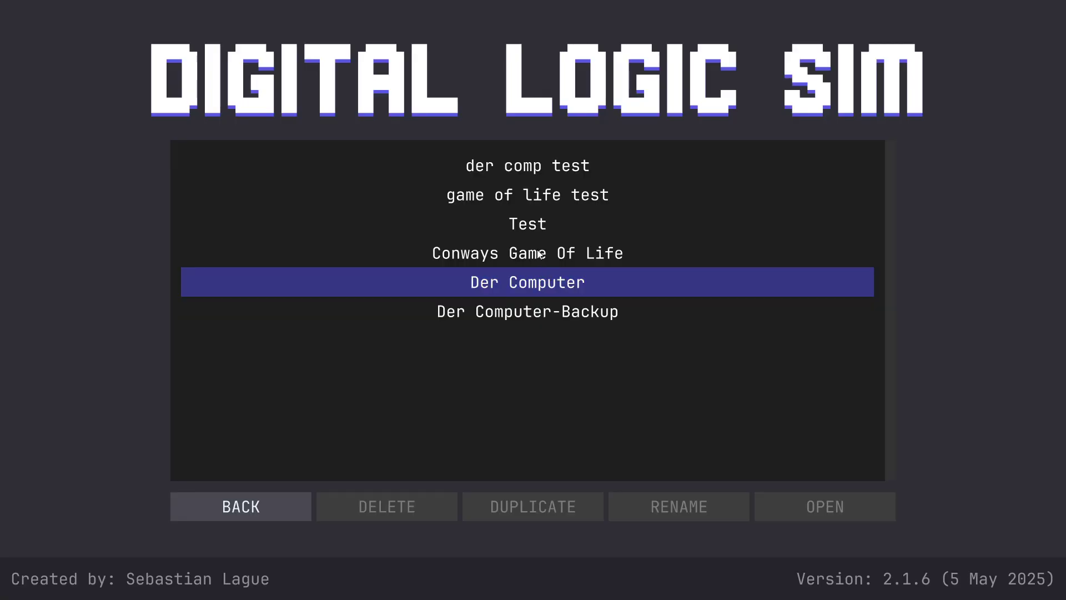
left_click(537, 198)
left_click(824, 506)
- Open the CELLS 64x64 WW chip, confirm 53 steps per second, then show the ALU chip list
left_click(572, 583)
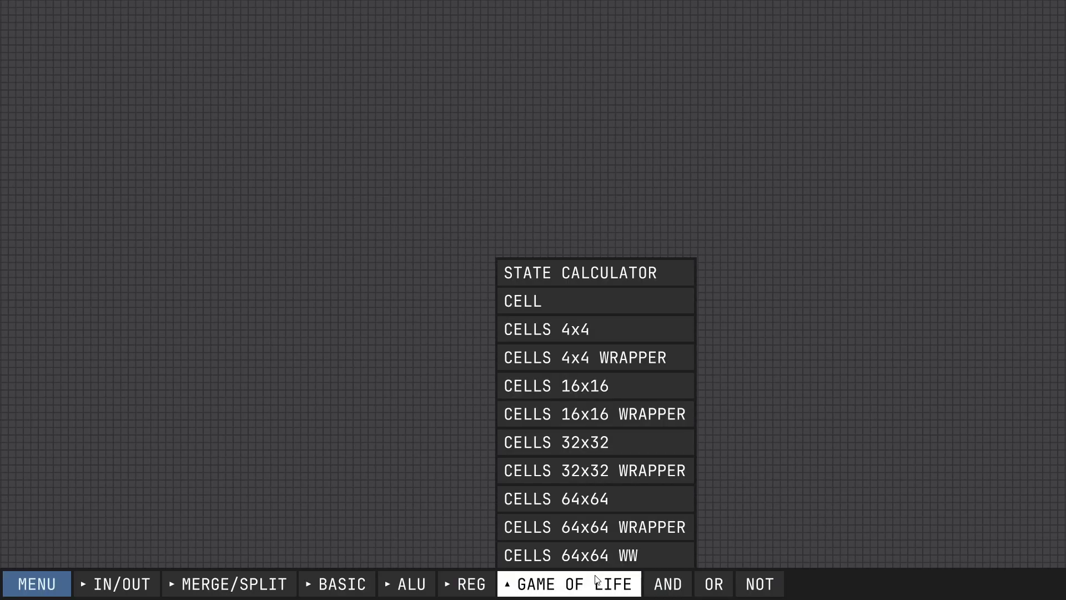
right_click(587, 552)
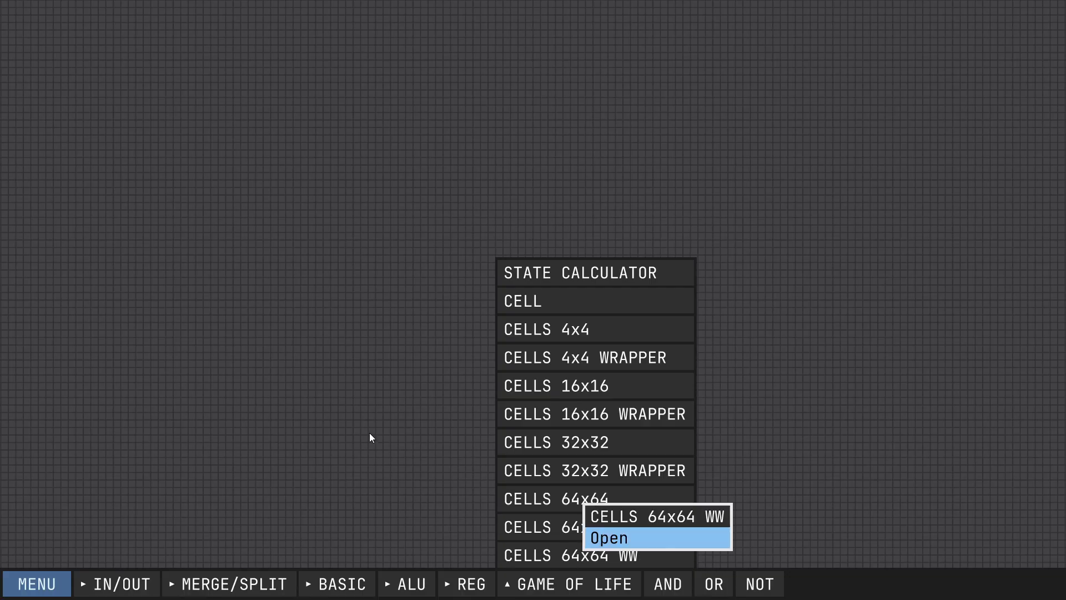
key("Return")
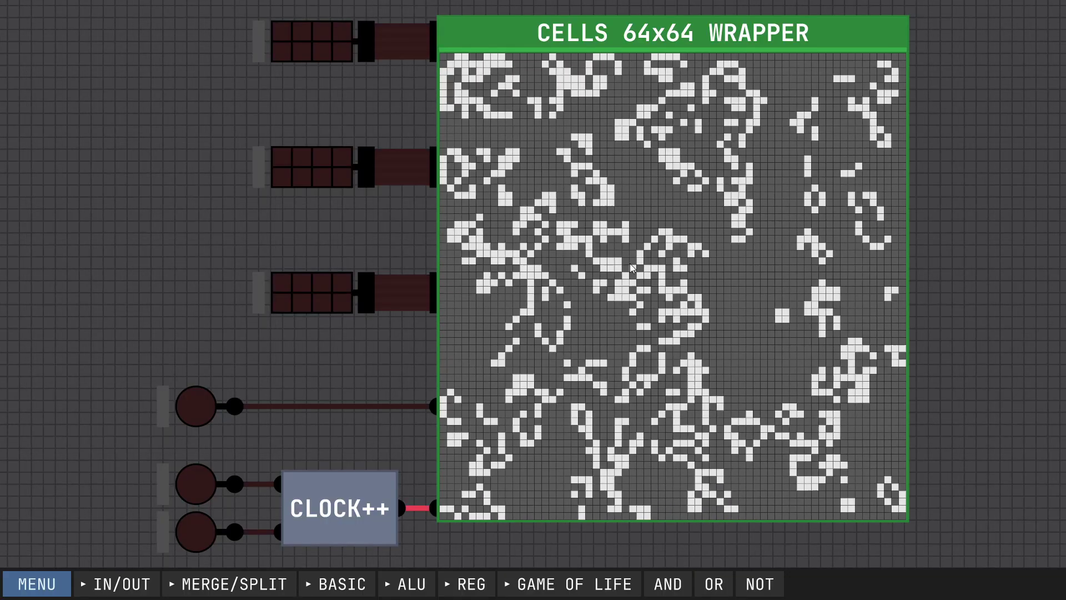
key("ctrl+p")
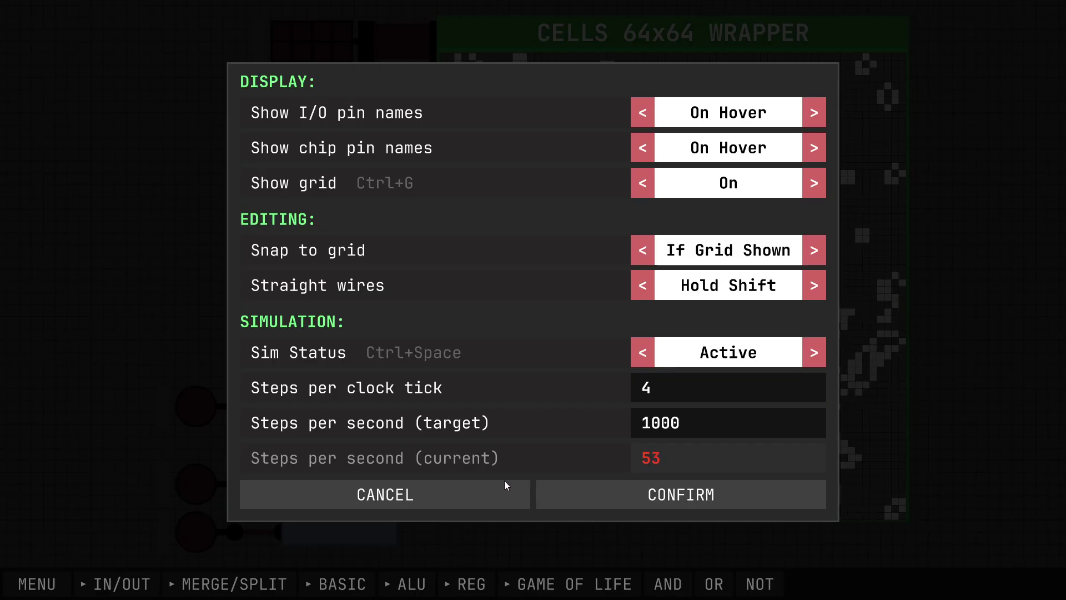
left_click(456, 488)
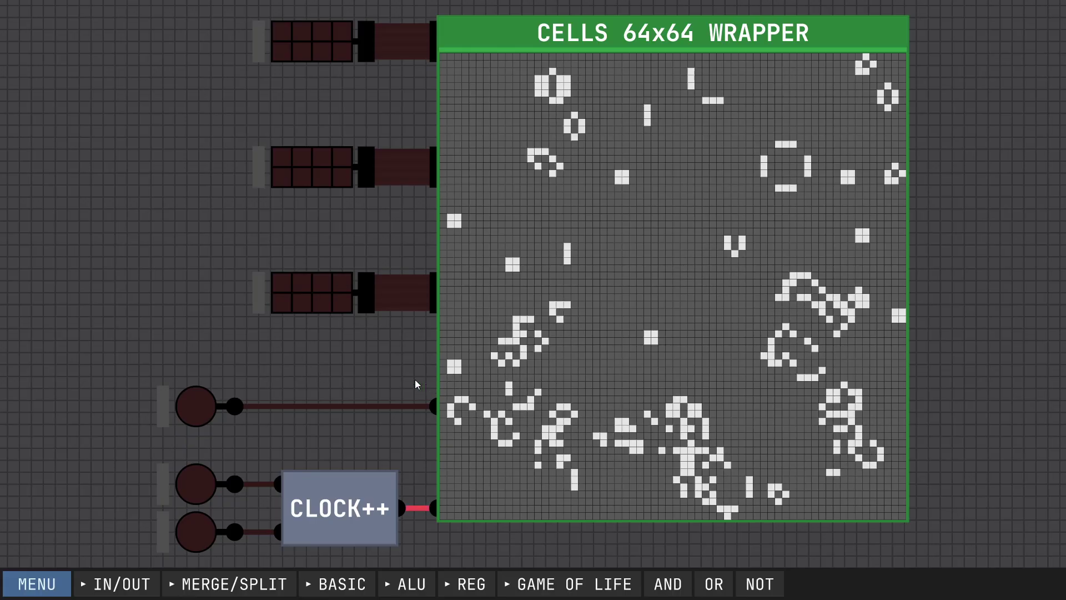
left_click(535, 583)
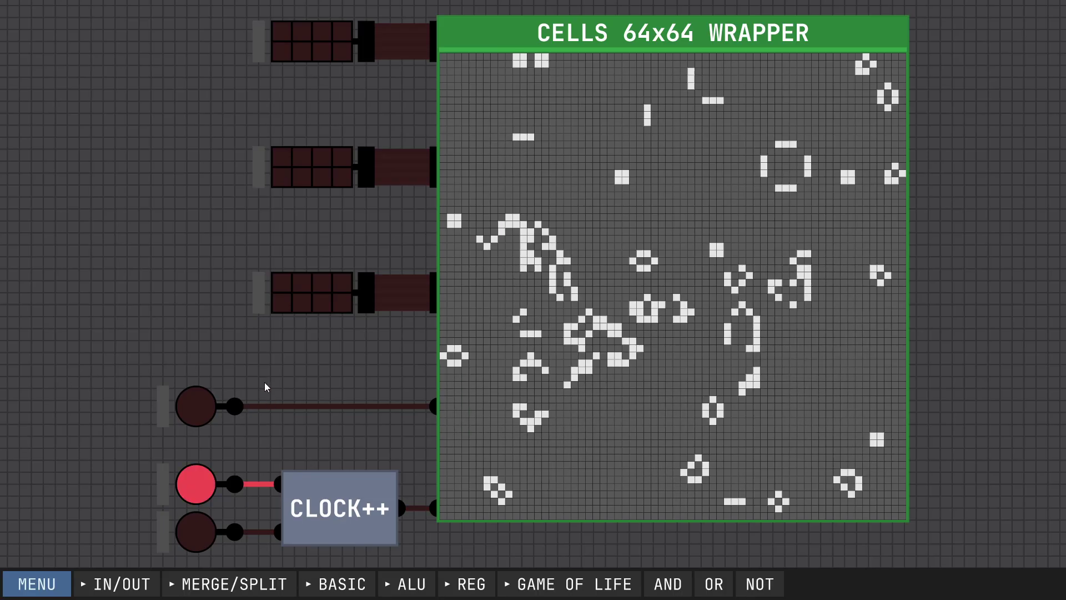
left_click(410, 584)
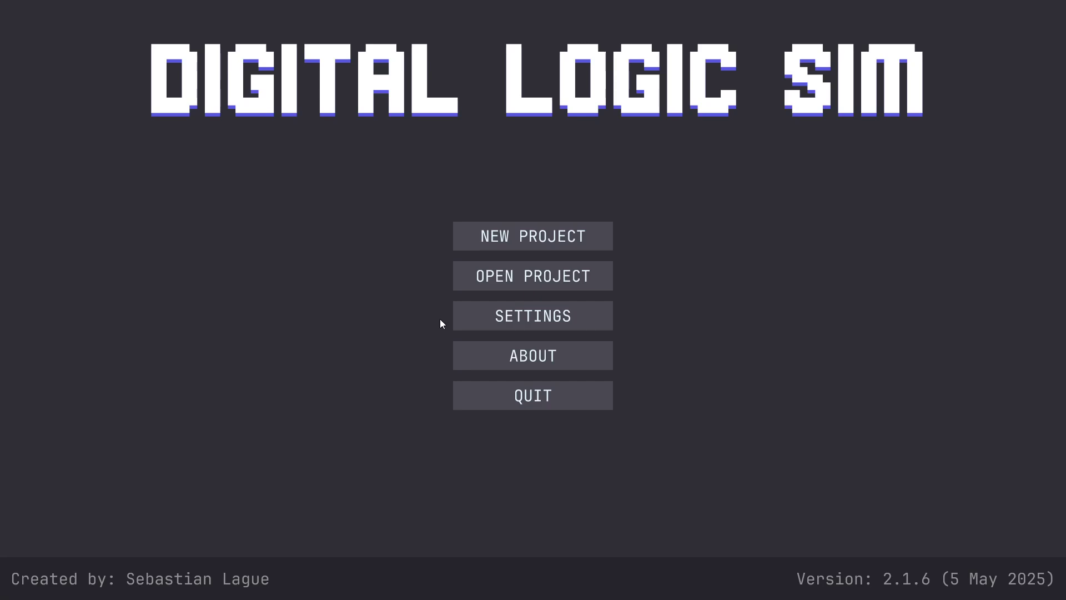
- Open the 'der comp test' project from the saved projects list
left_click(562, 276)
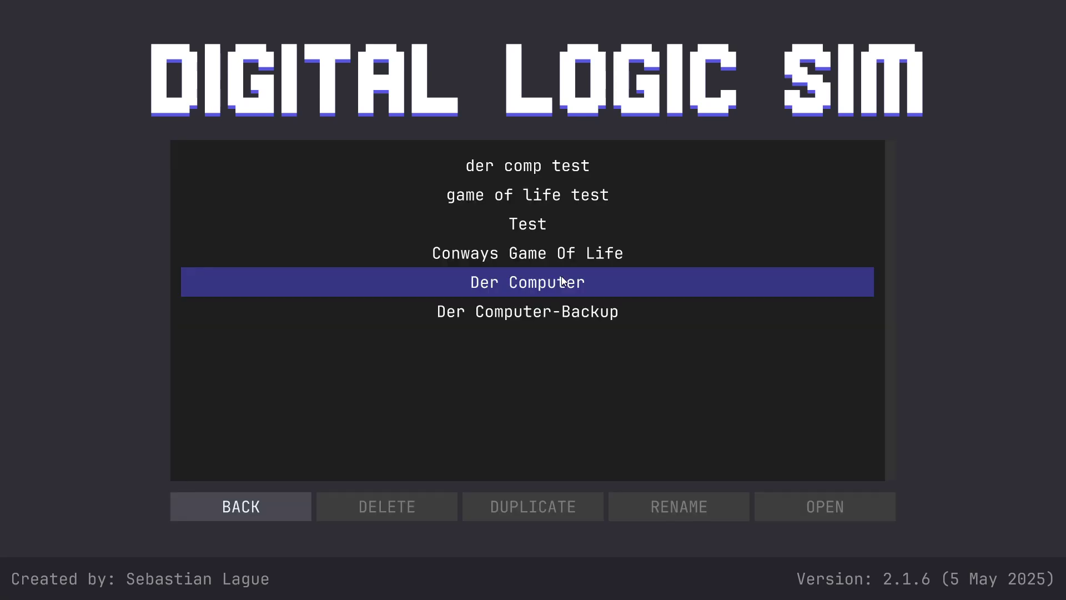
left_click(531, 175)
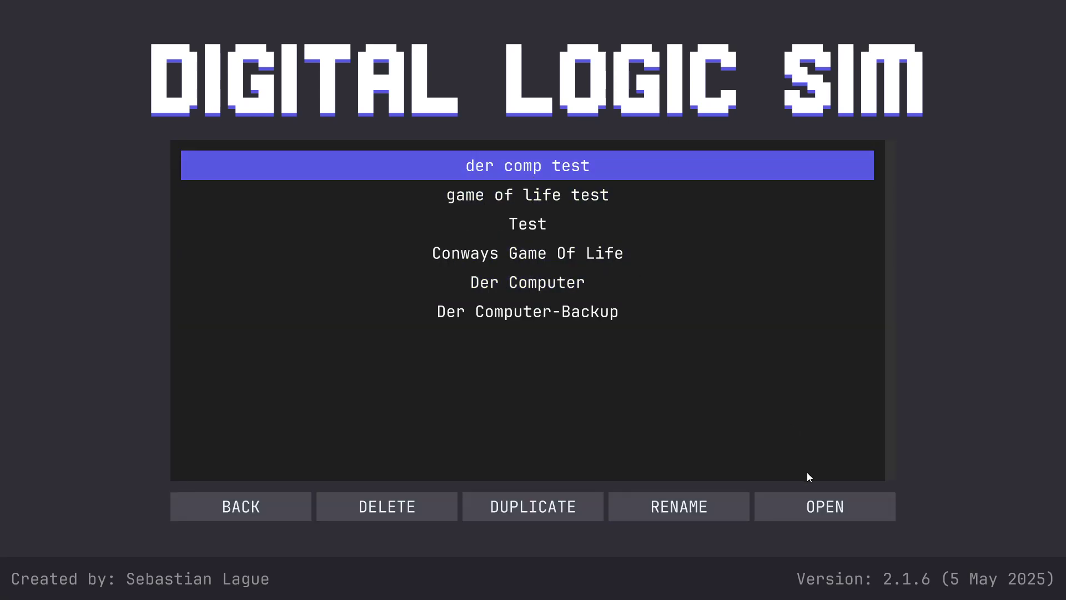
left_click(794, 512)
- Open the CPU chip circuit from the bottom bar and toggle an input to restart its program
mouse_move(638, 583)
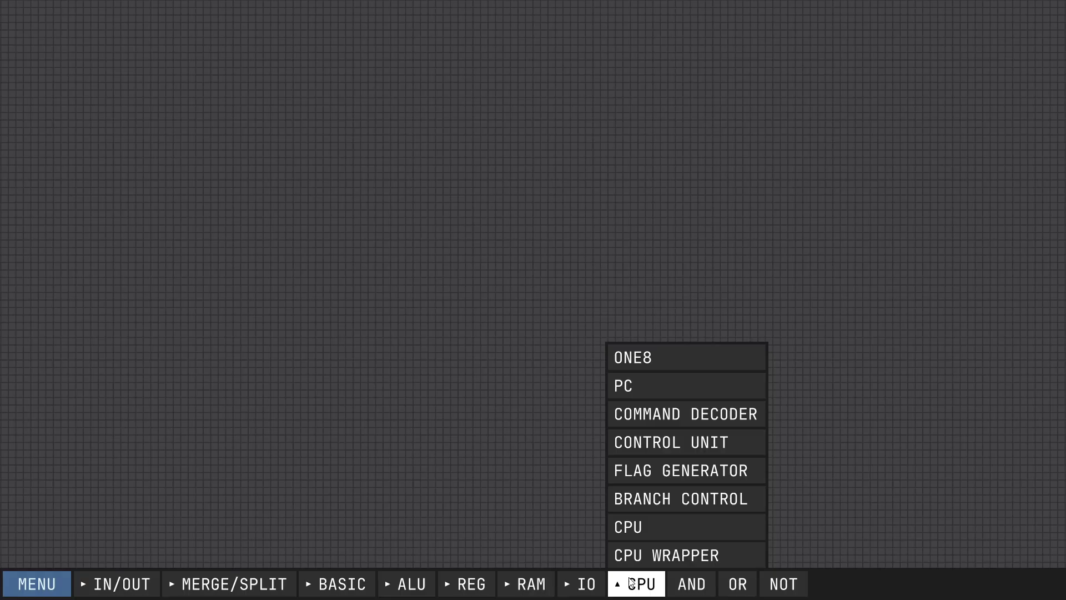
right_click(629, 530)
left_click(654, 522)
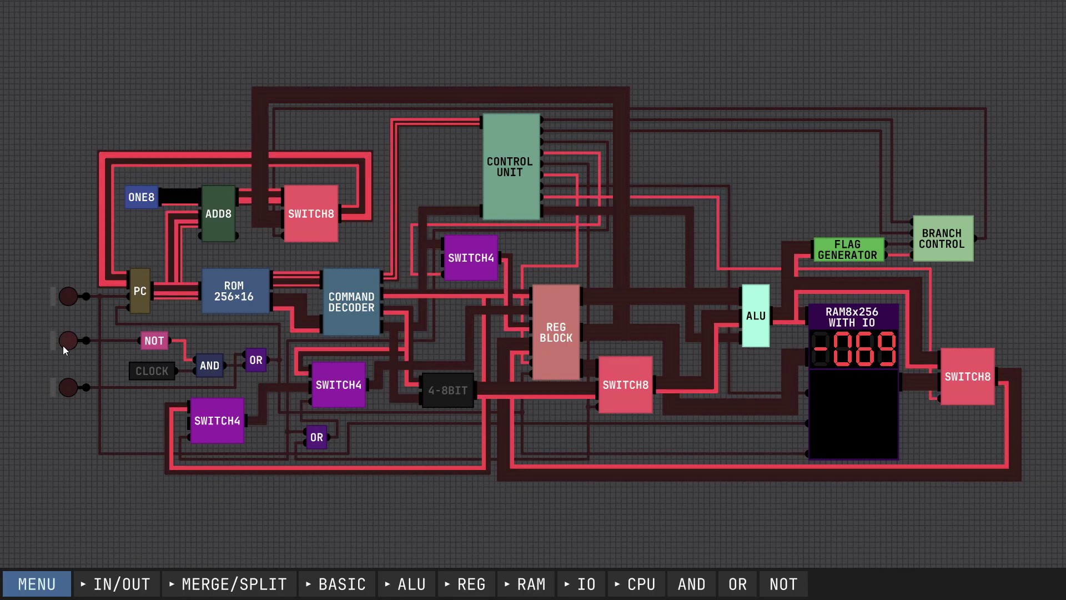
left_click(69, 296)
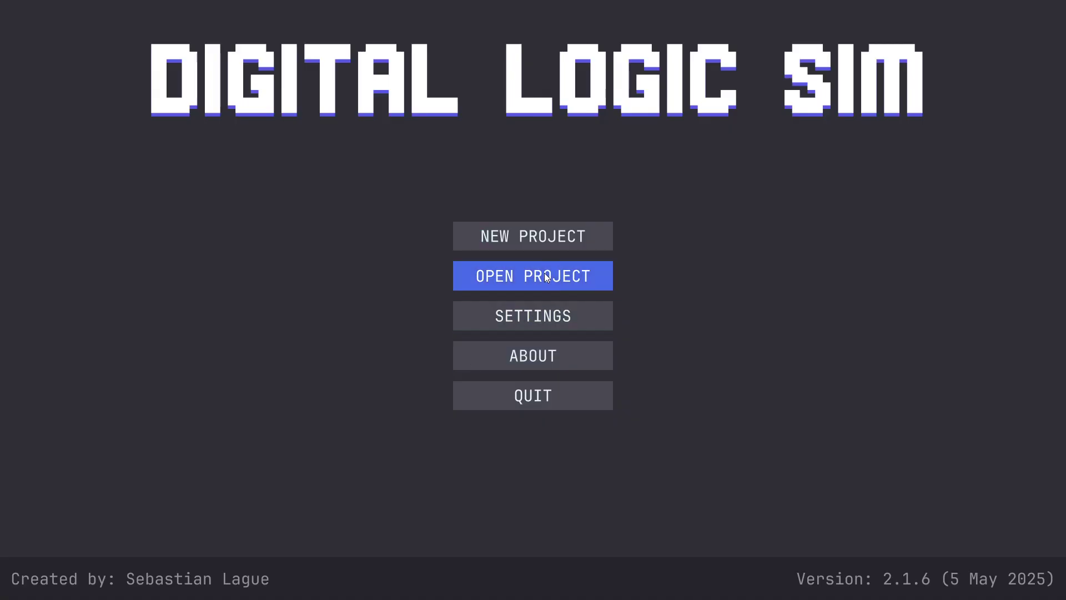
- Reopen the 'der comp test' project from the saved projects list
left_click(541, 273)
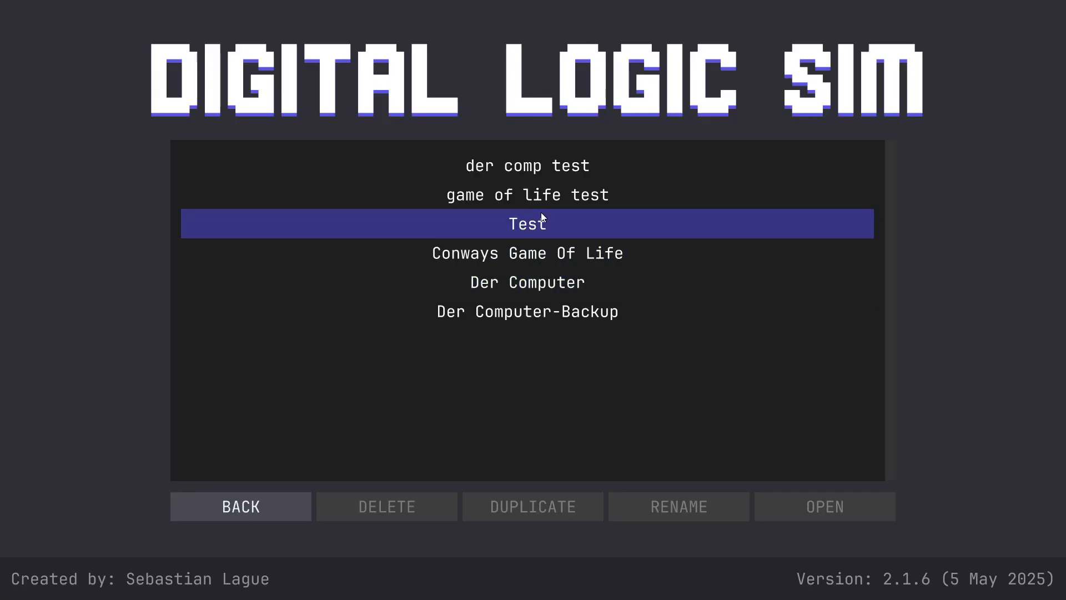
left_click(538, 164)
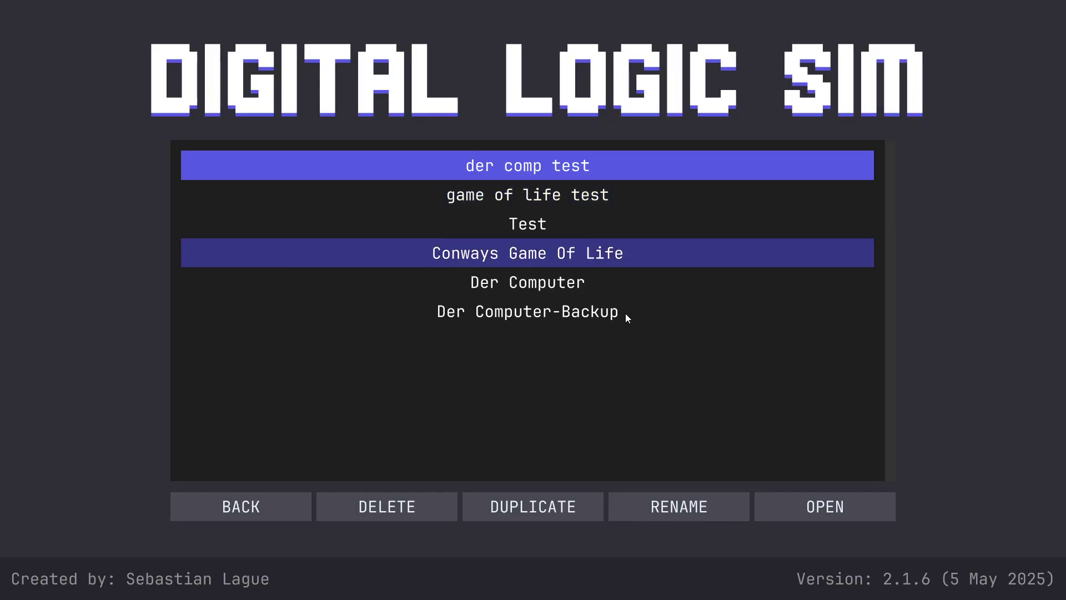
left_click(837, 507)
- Load the CPU chip circuit and switch on its middle input pin
left_click(635, 584)
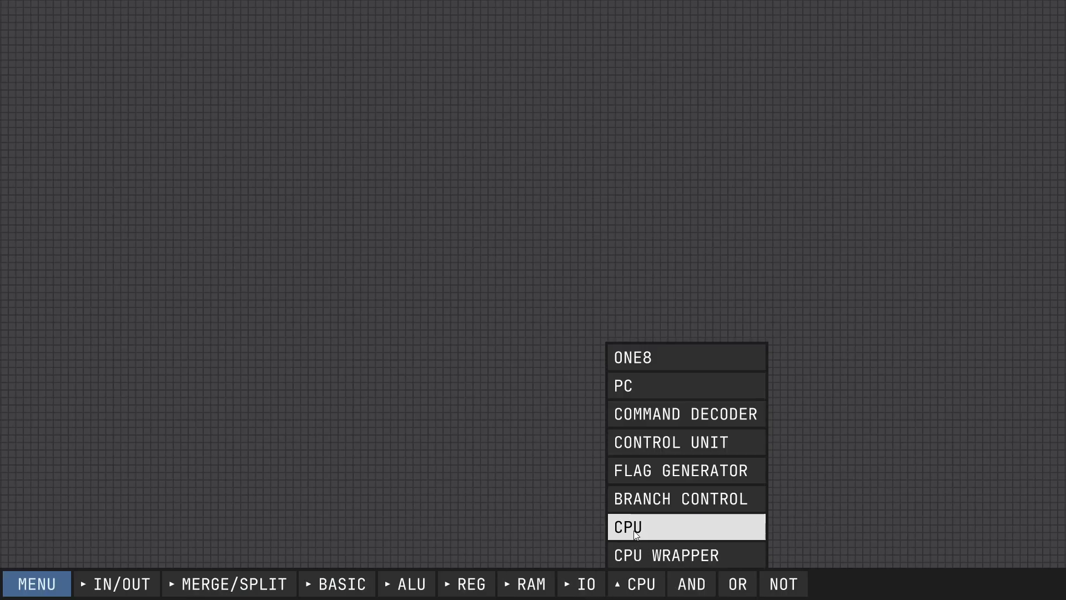
left_click(609, 526)
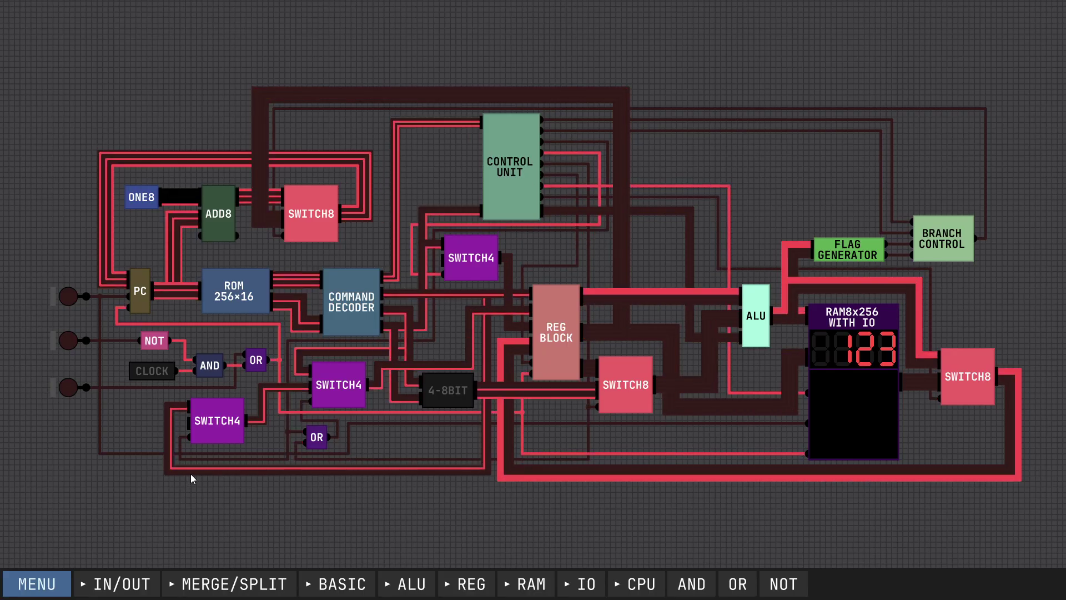
left_click(69, 340)
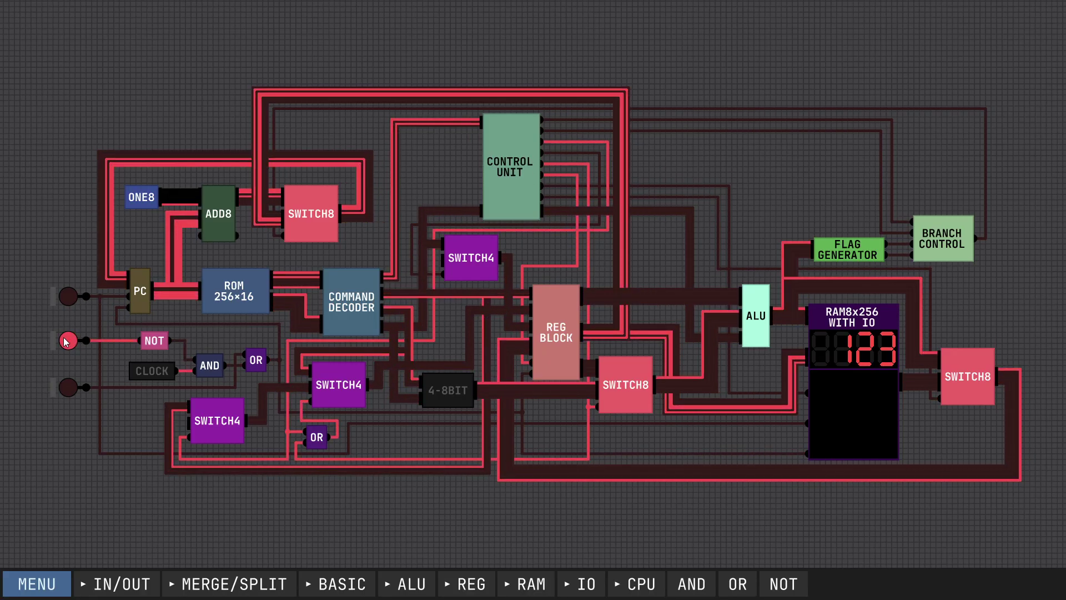